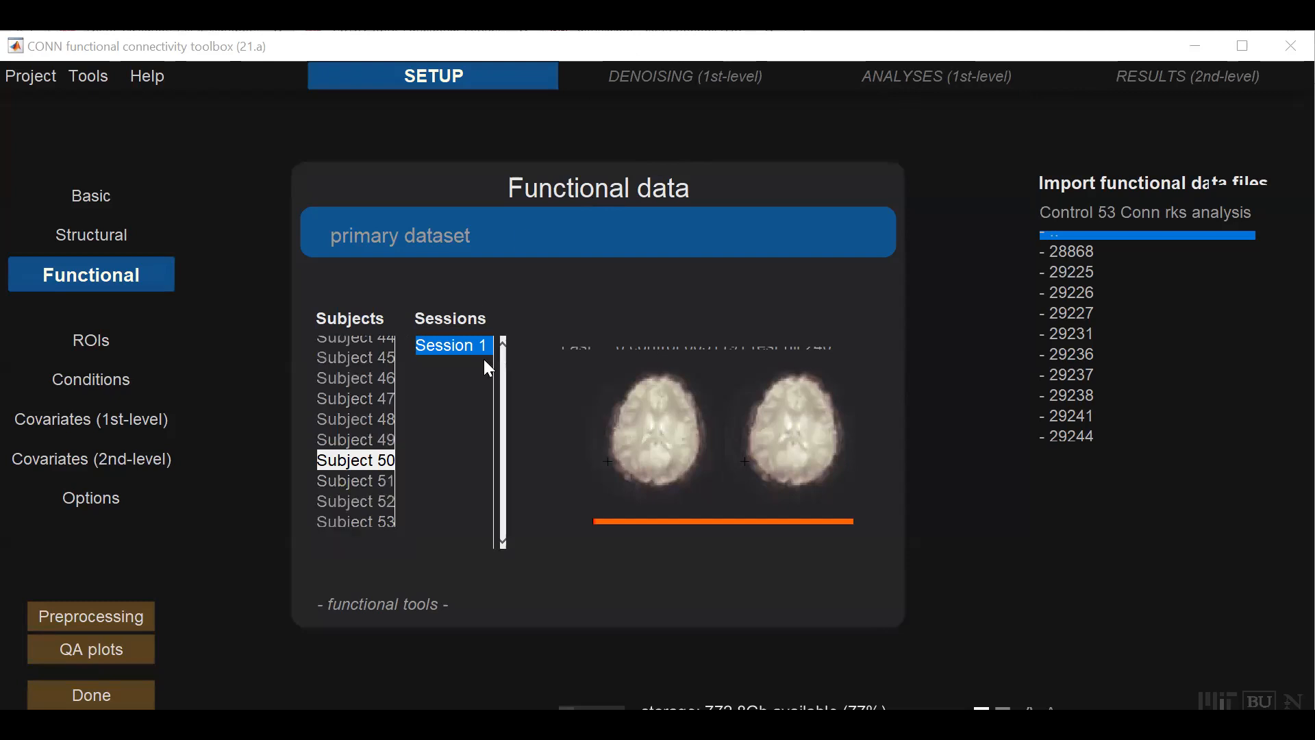
Review the functional images of Subjects 1, 38 and 50 for Session 1 in the primary dataset
{"action": "scroll", "coordinate": [330, 412], "scroll_direction": "up", "scroll_amount": 14}
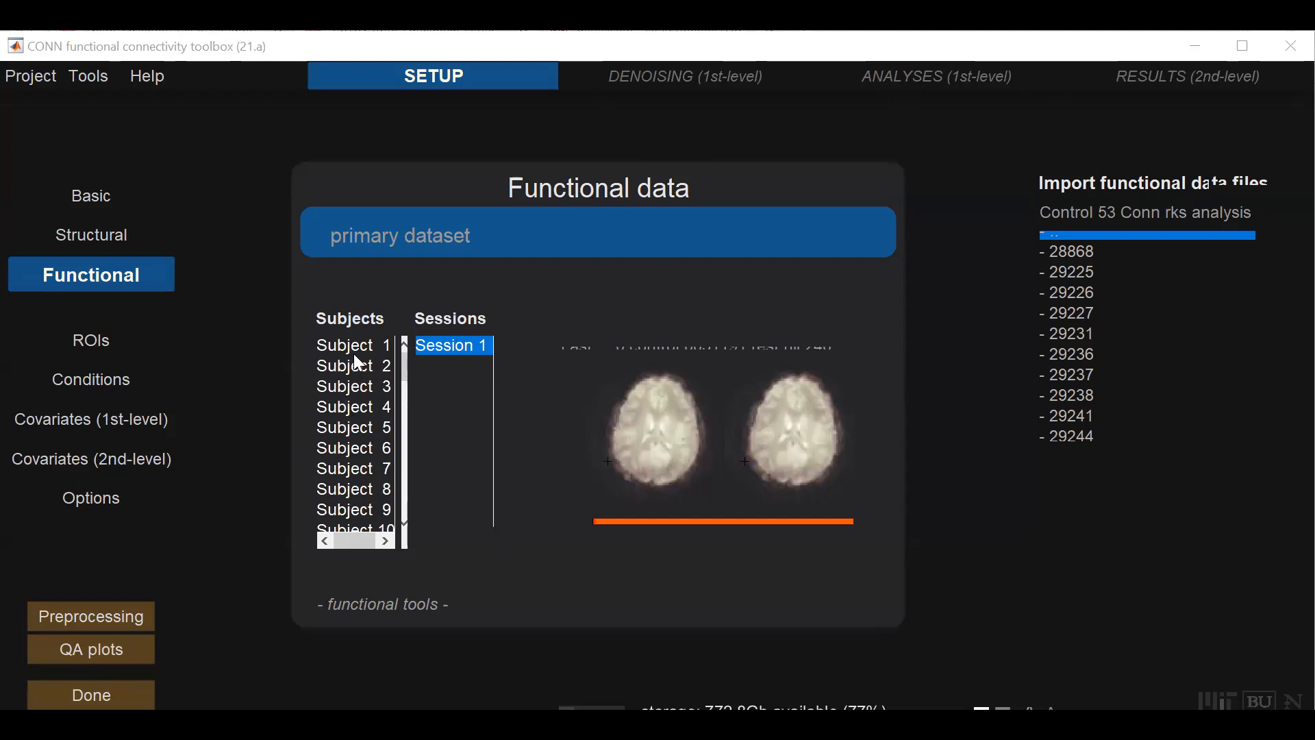
{"action": "left_click", "coordinate": [353, 350]}
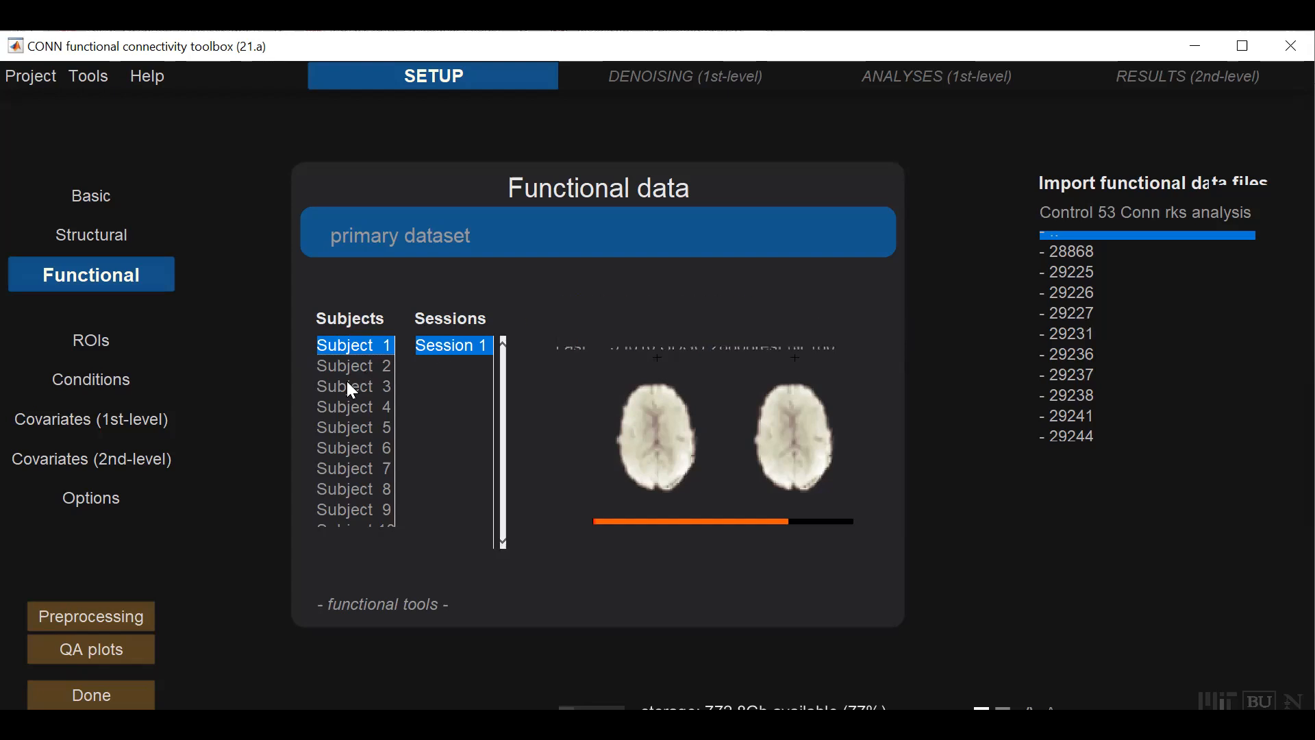
{"action": "scroll", "coordinate": [351, 399], "scroll_direction": "down", "scroll_amount": 11}
{"action": "left_click", "coordinate": [355, 436]}
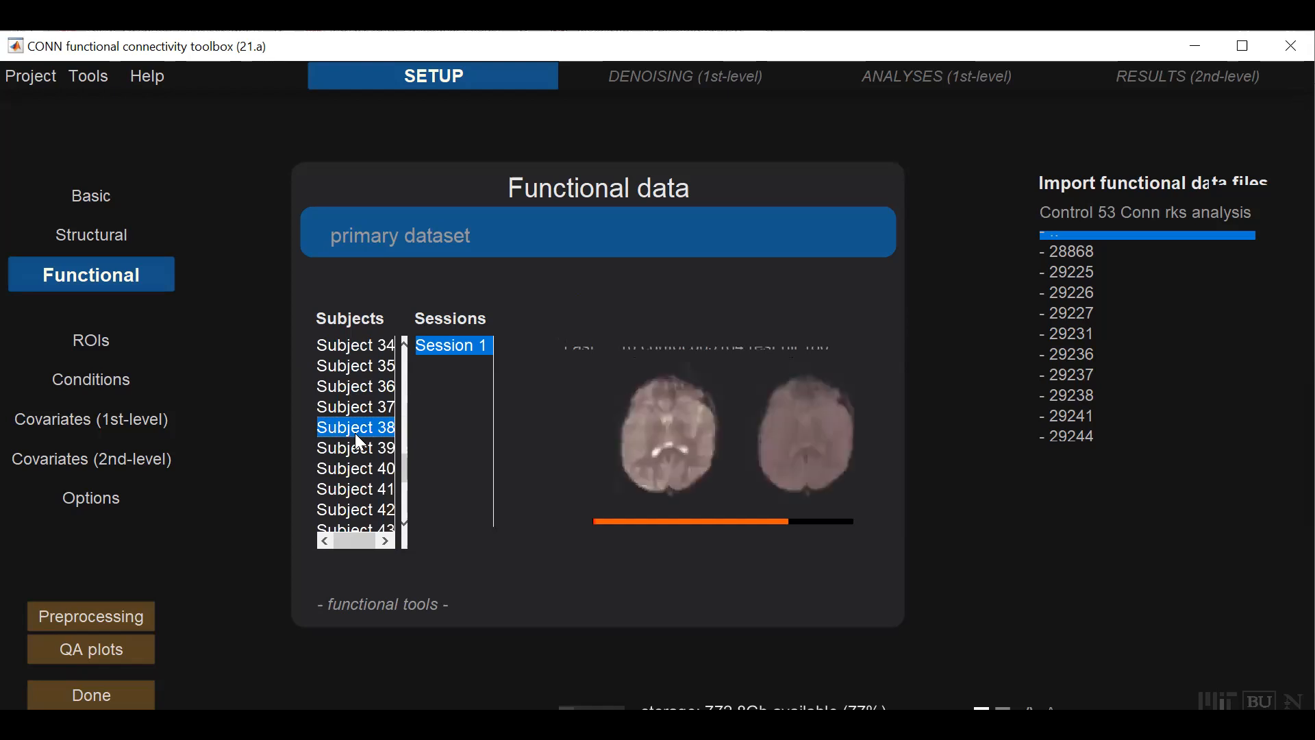
{"action": "scroll", "coordinate": [368, 442], "scroll_direction": "down", "scroll_amount": 3}
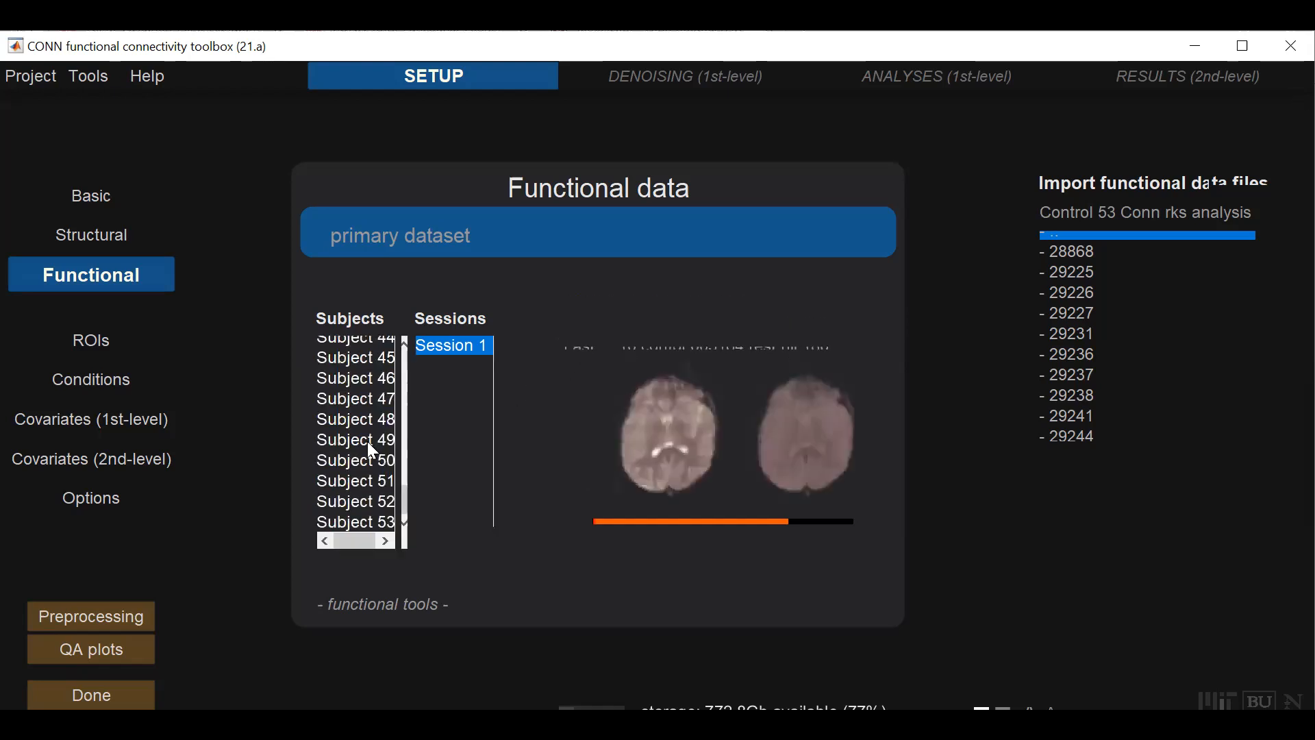
{"action": "left_click", "coordinate": [362, 459]}
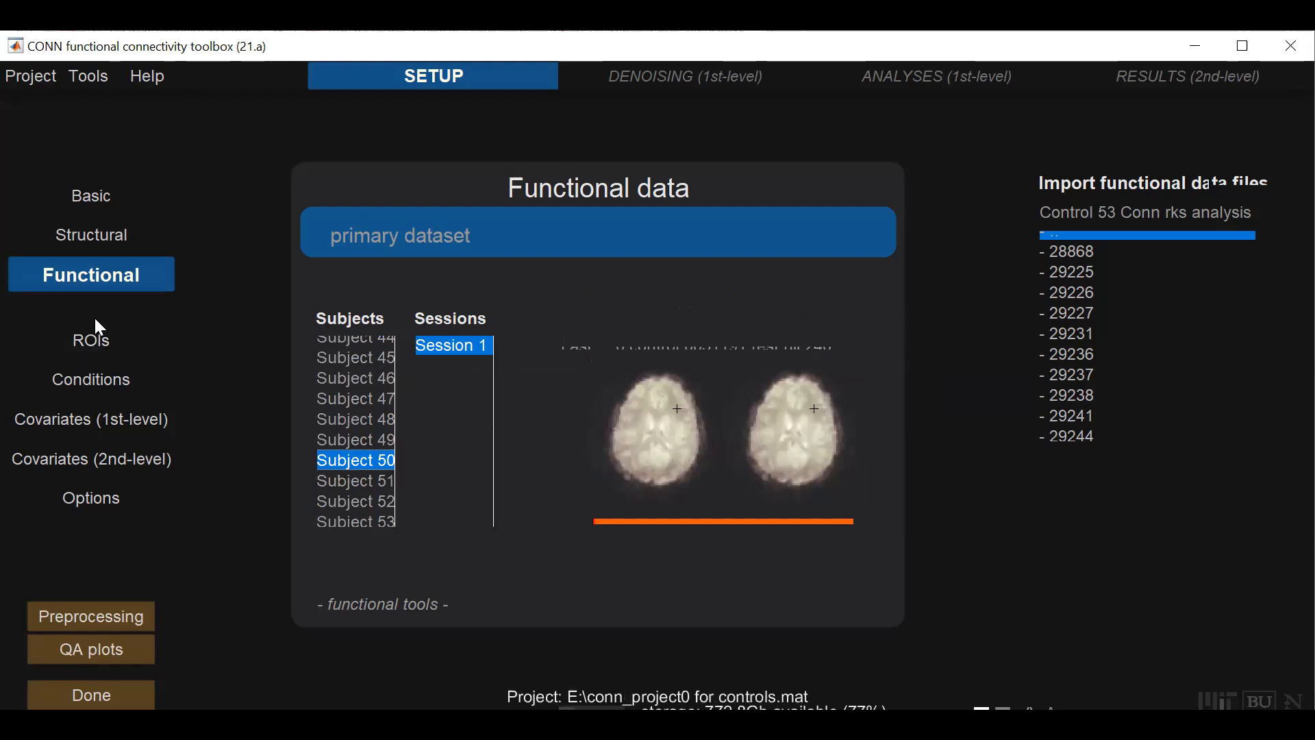
Review the ROI data definitions, examining the CSF and networks entries
{"action": "left_click", "coordinate": [98, 356]}
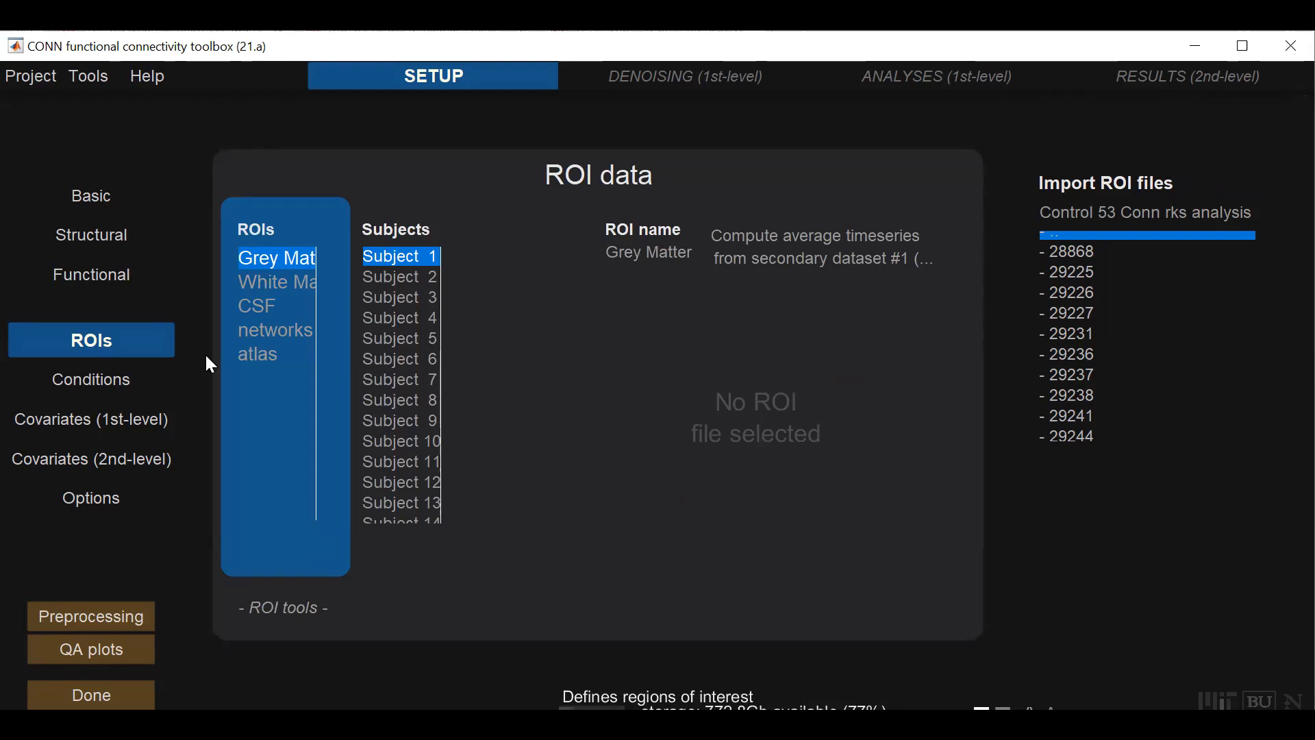
{"action": "mouse_move", "coordinate": [281, 332]}
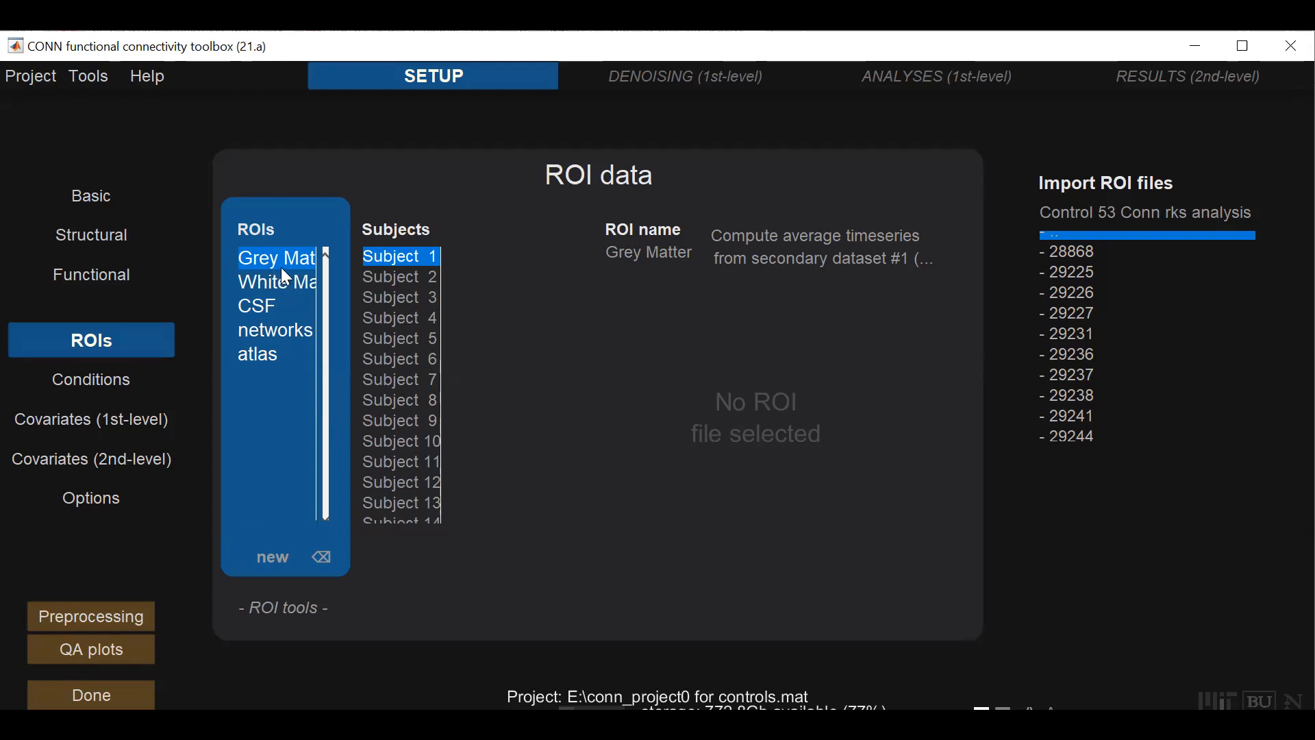
{"action": "left_click", "coordinate": [270, 306]}
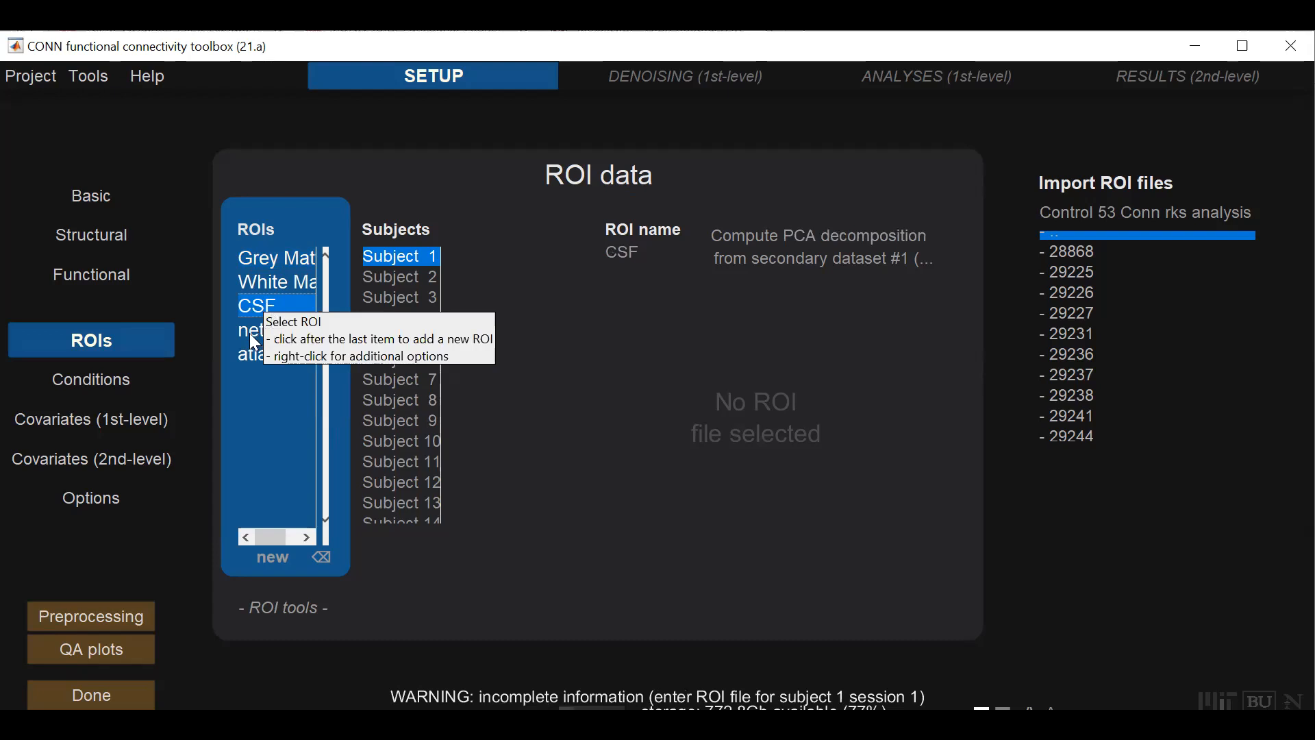
{"action": "left_click", "coordinate": [250, 332]}
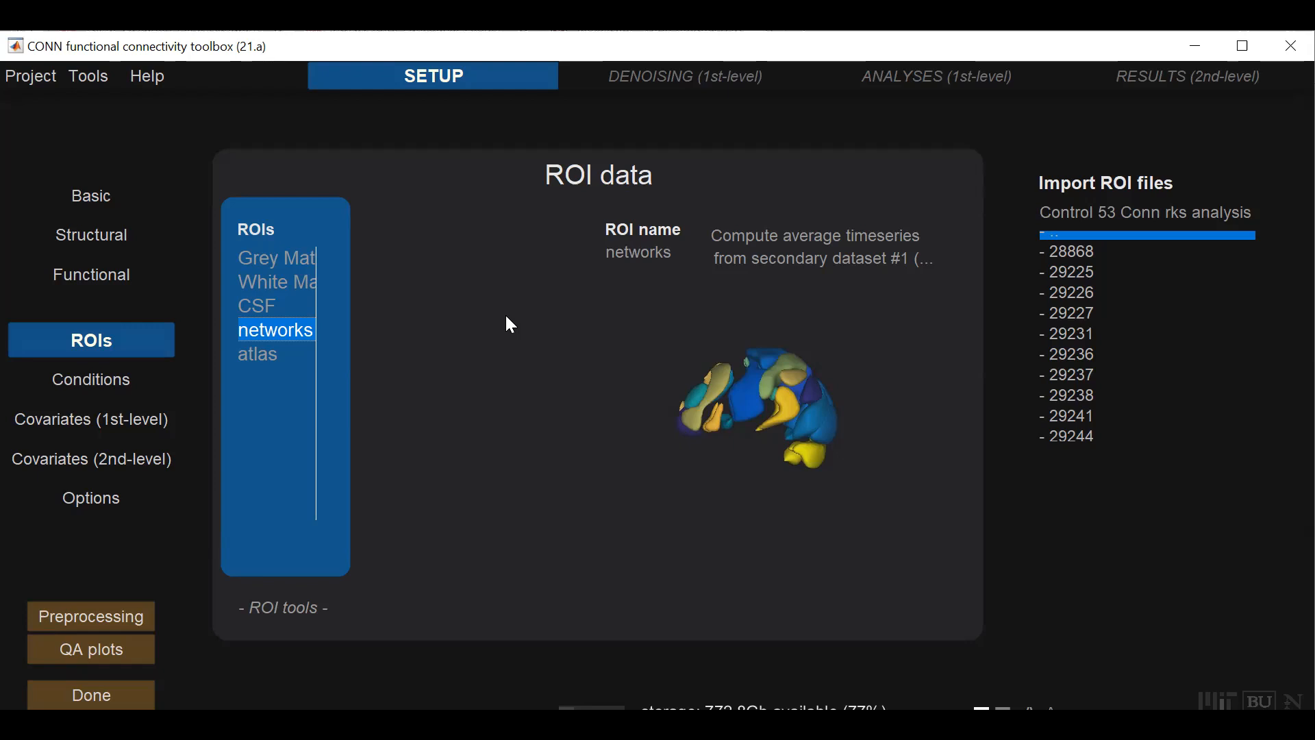
{"action": "mouse_move", "coordinate": [296, 356]}
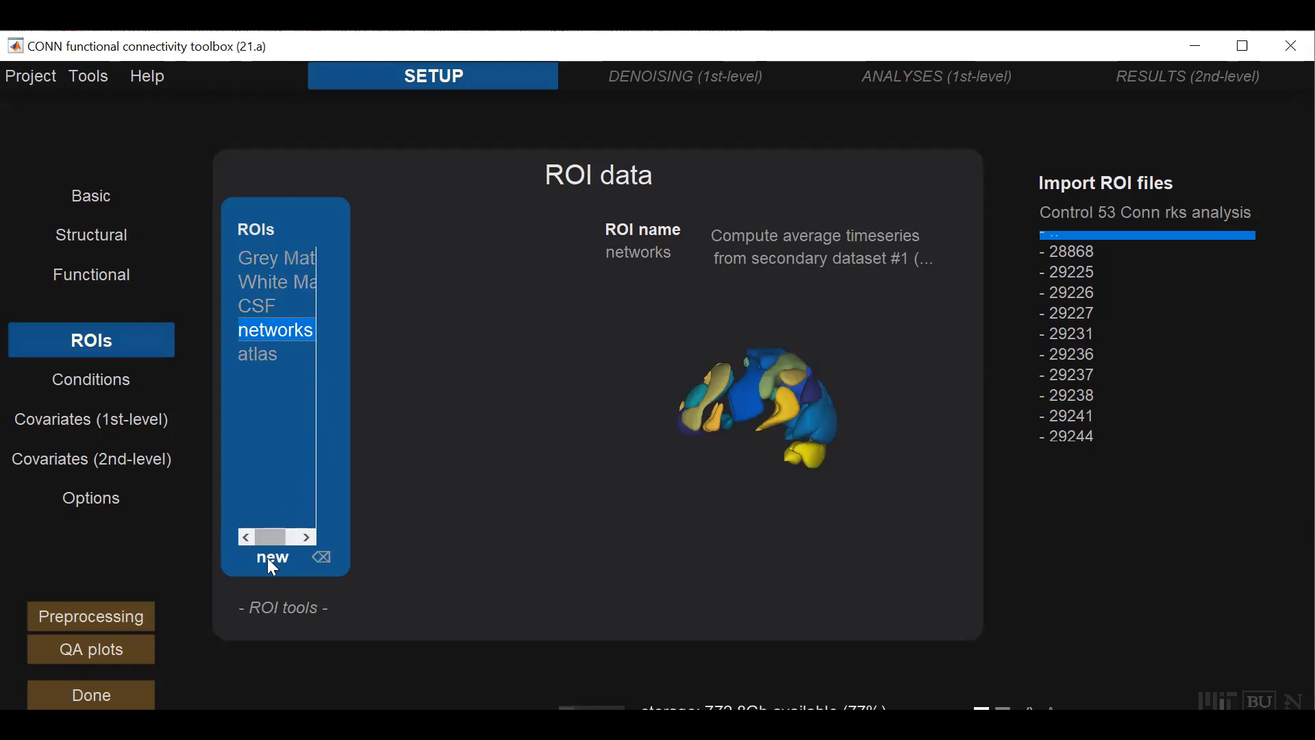
Start a blank new ROI entry and look through the available ROI tools without running one
{"action": "left_click", "coordinate": [268, 561]}
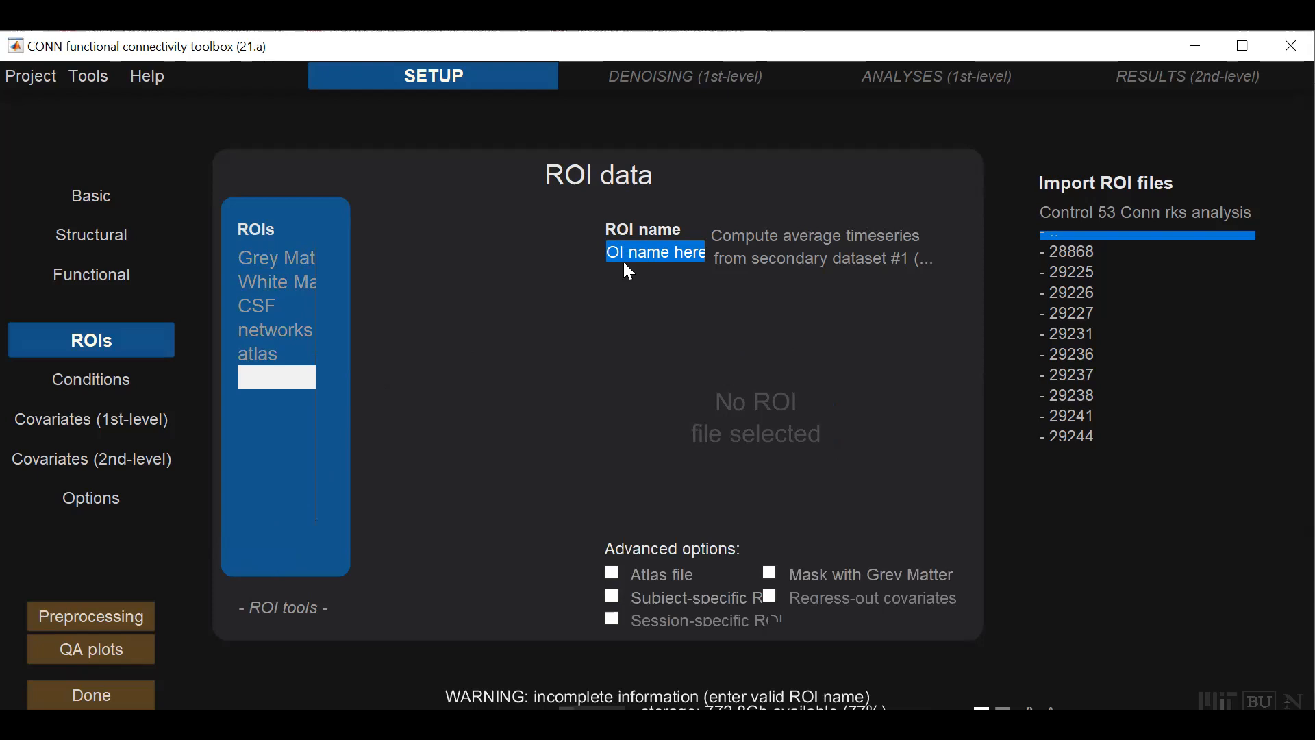
{"action": "left_click", "coordinate": [304, 595]}
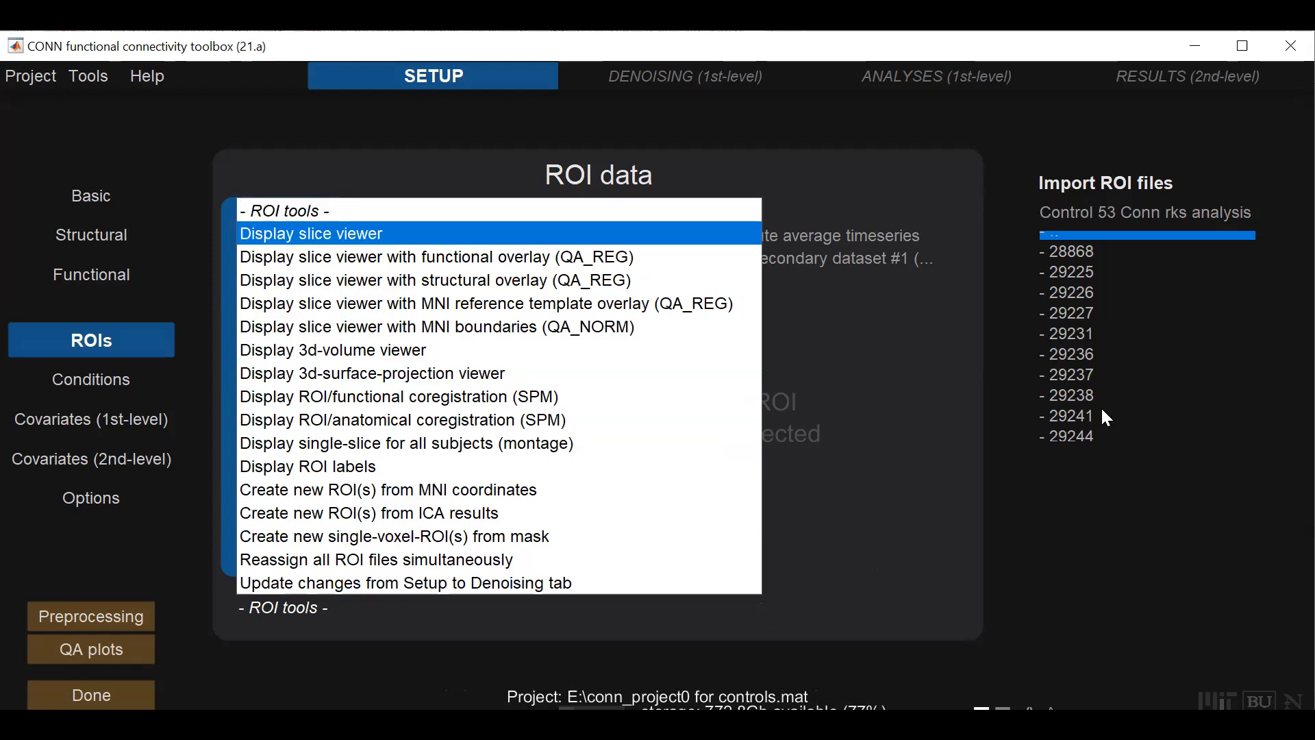
{"action": "mouse_move", "coordinate": [1144, 458]}
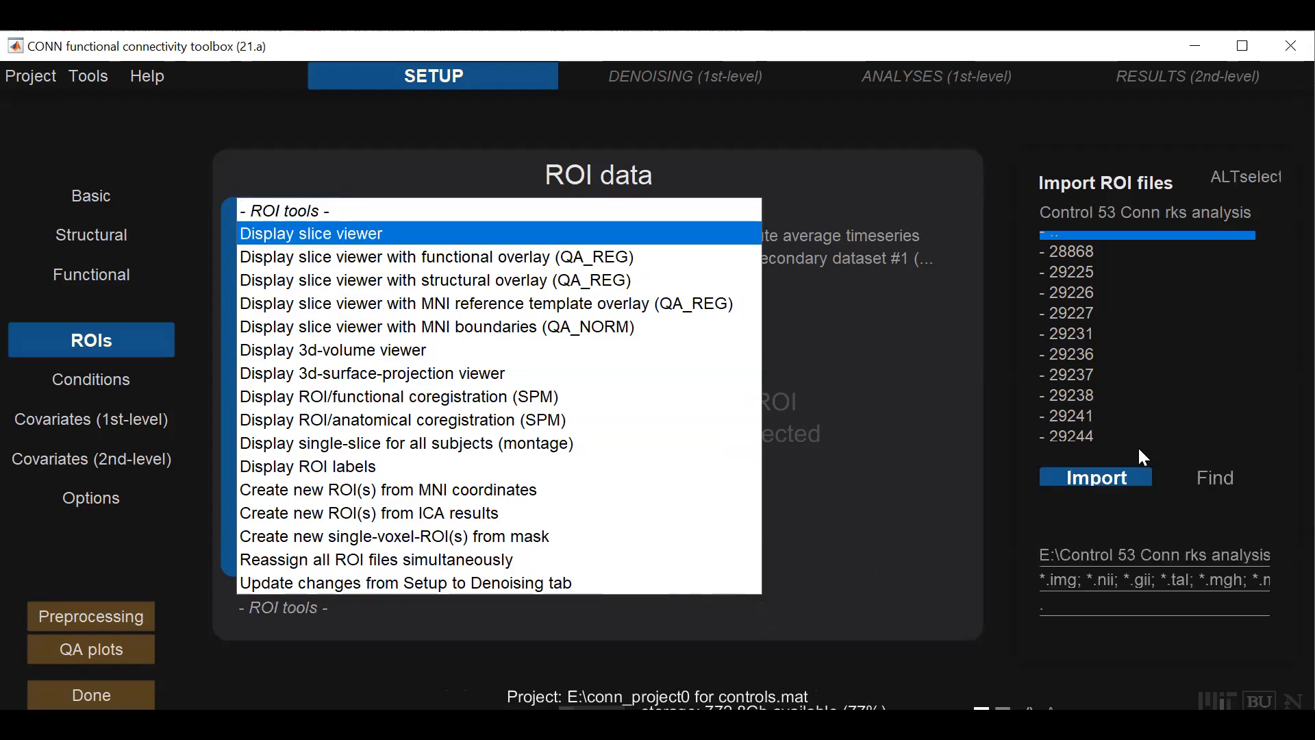
{"action": "left_click", "coordinate": [468, 608]}
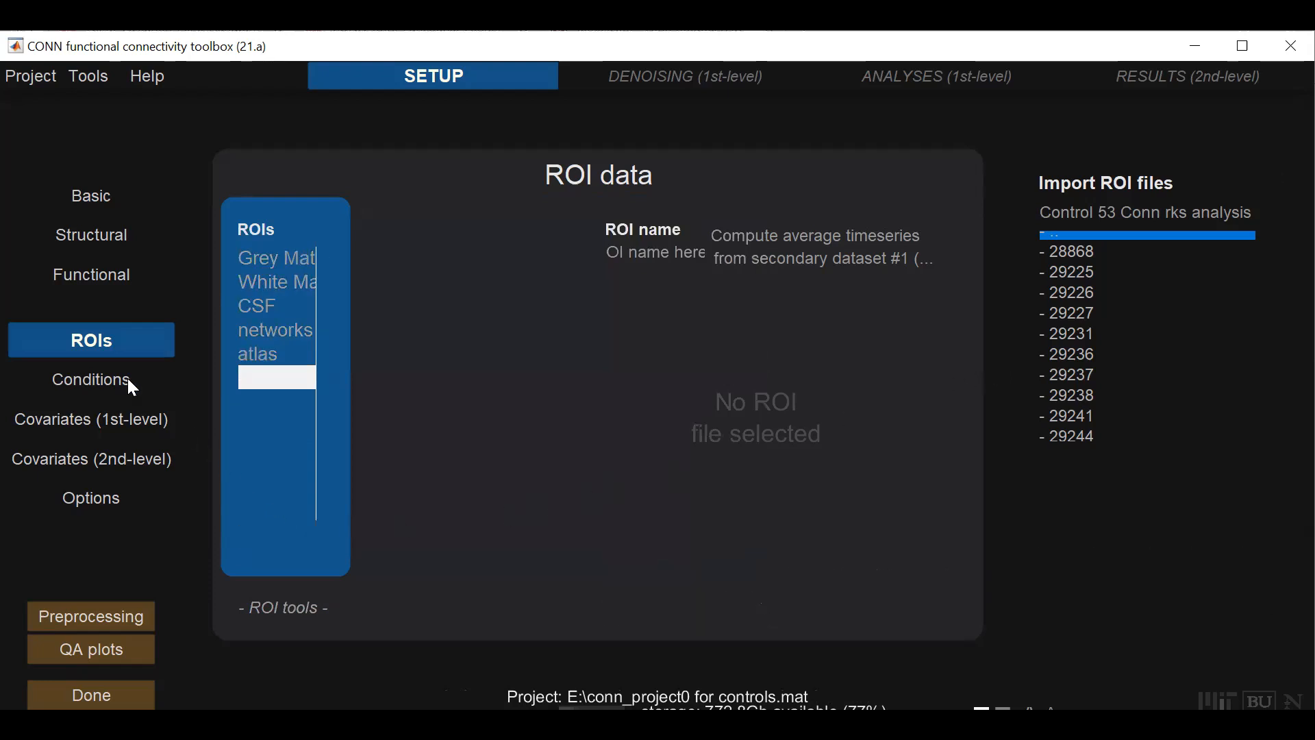
Review the rest condition's study design and the first-level covariates setup
{"action": "left_click", "coordinate": [100, 371]}
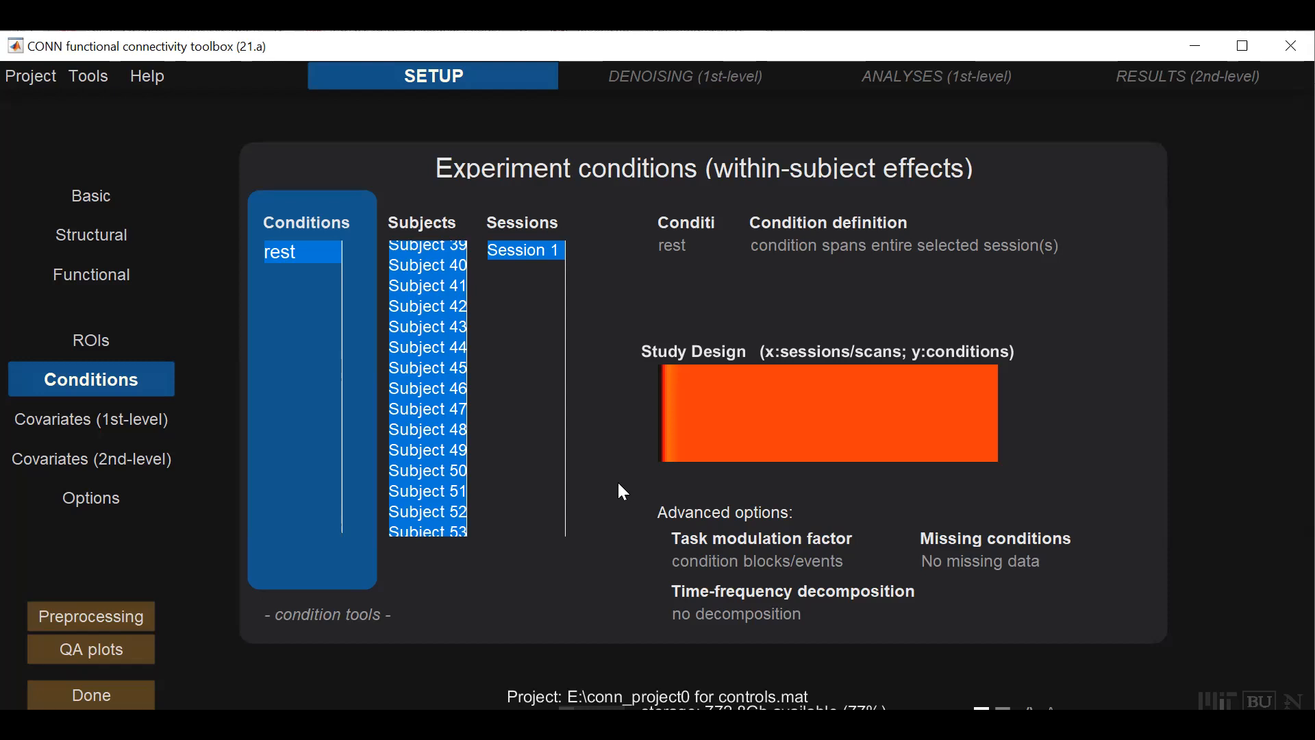
{"action": "mouse_move", "coordinate": [722, 370]}
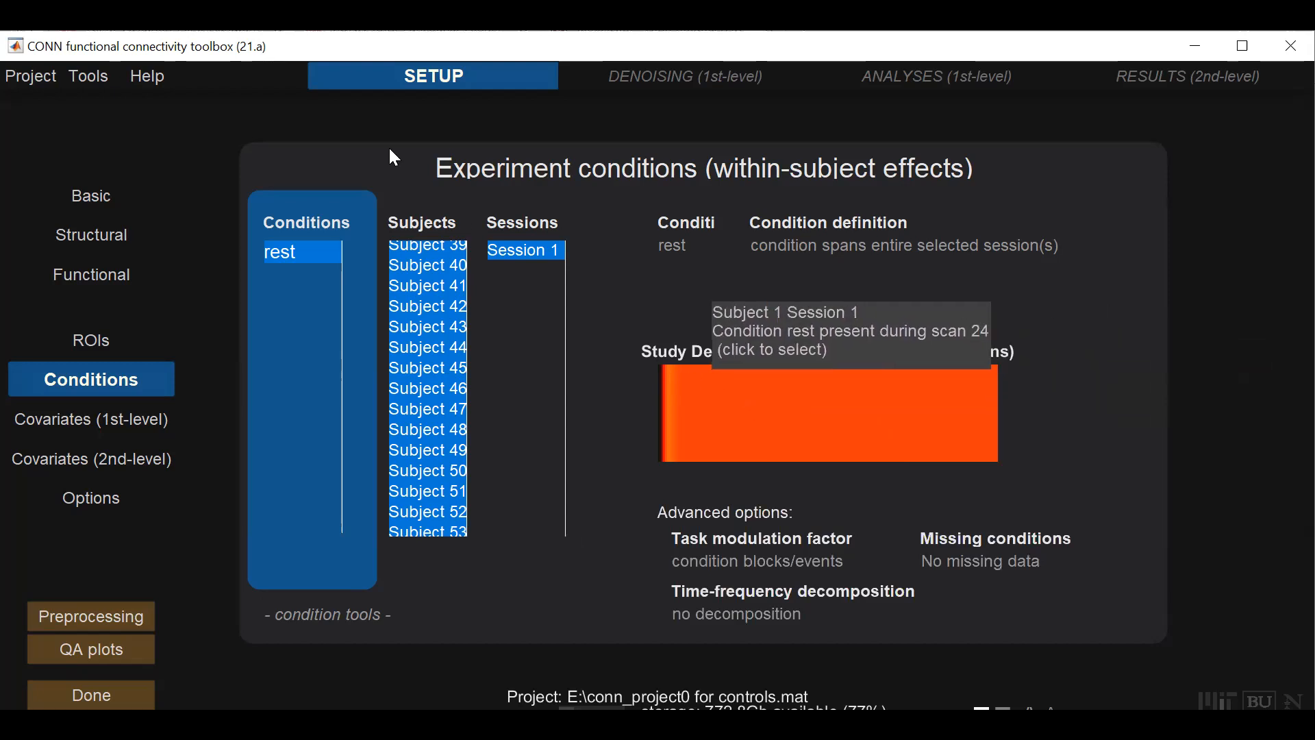
{"action": "left_click", "coordinate": [134, 419]}
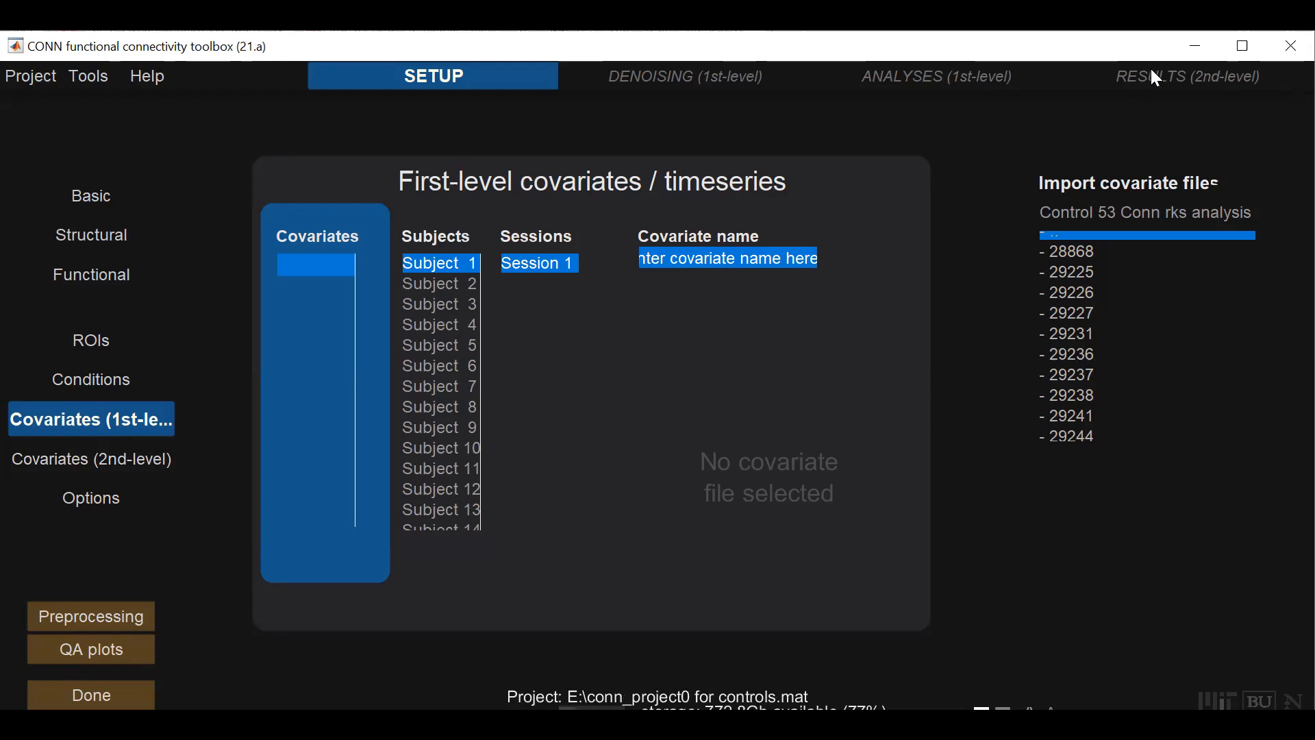
Enable all six optional output files in the processing options, from confound effects beta-maps through ROI-extraction REX files
{"action": "left_click", "coordinate": [128, 497]}
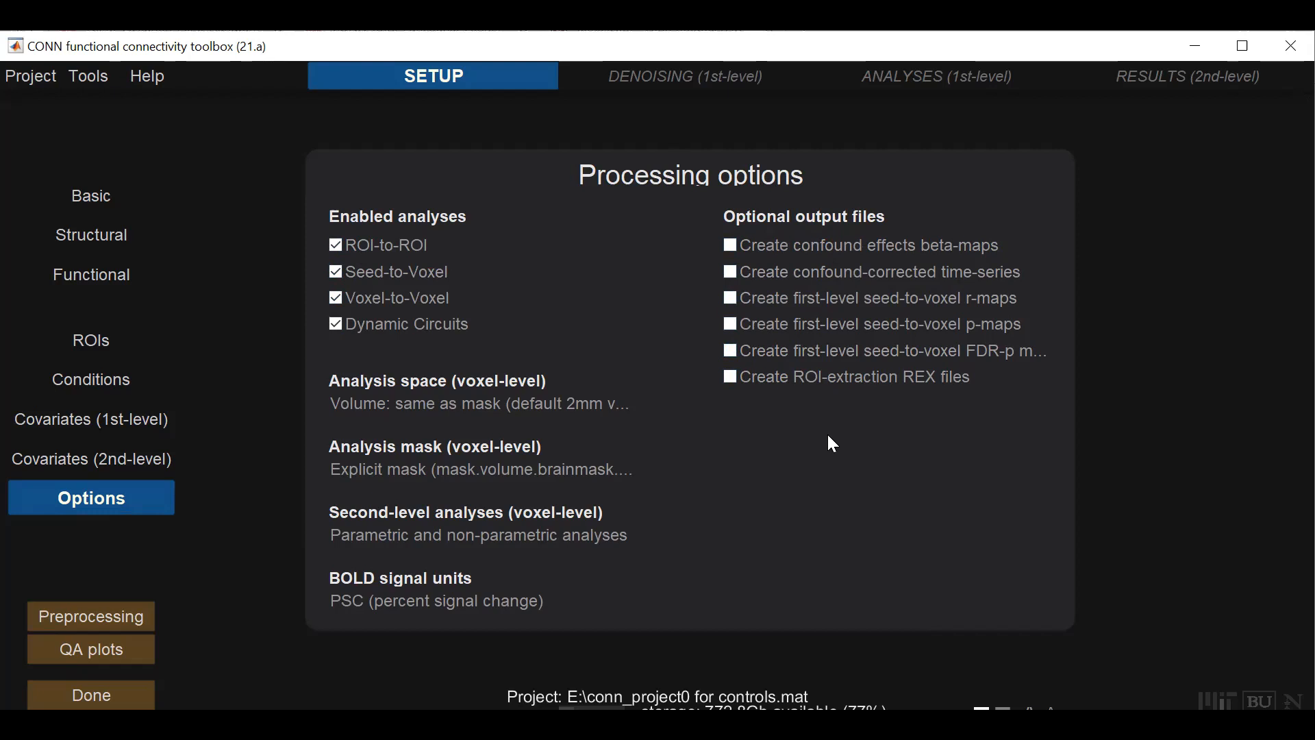
{"action": "left_click", "coordinate": [731, 246]}
{"action": "left_click", "coordinate": [728, 272]}
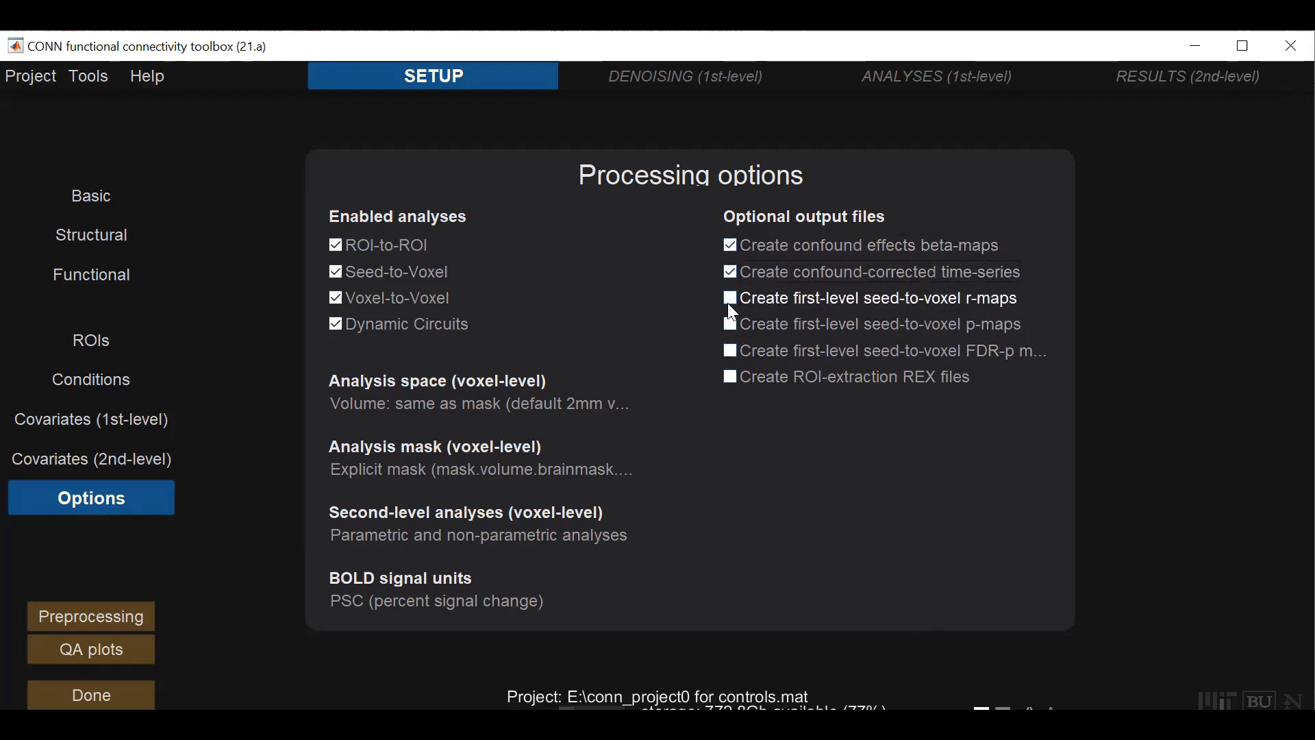
{"action": "left_click", "coordinate": [729, 297]}
{"action": "left_click", "coordinate": [729, 322]}
{"action": "left_click", "coordinate": [730, 350]}
{"action": "left_click", "coordinate": [730, 378]}
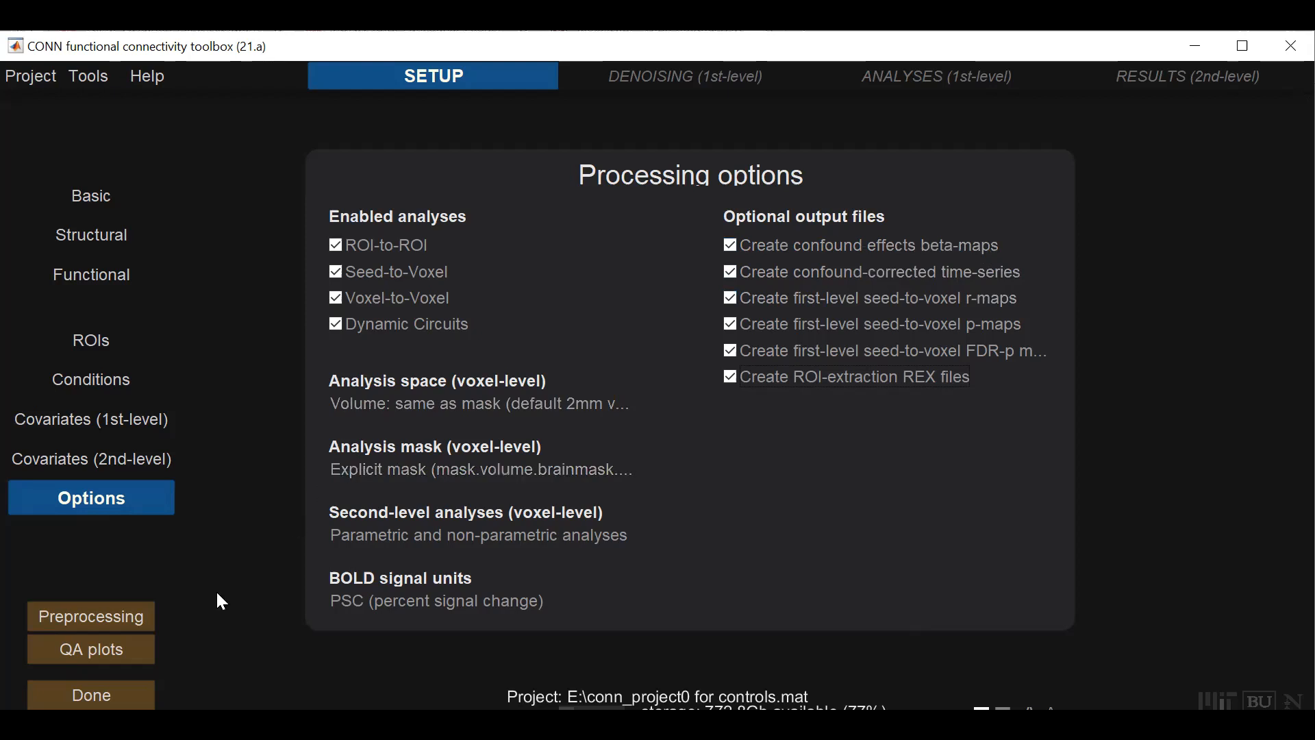
Choose the default preprocessing pipeline for volume-based analyses with direct normalization to MNI-space
{"action": "left_click", "coordinate": [133, 613]}
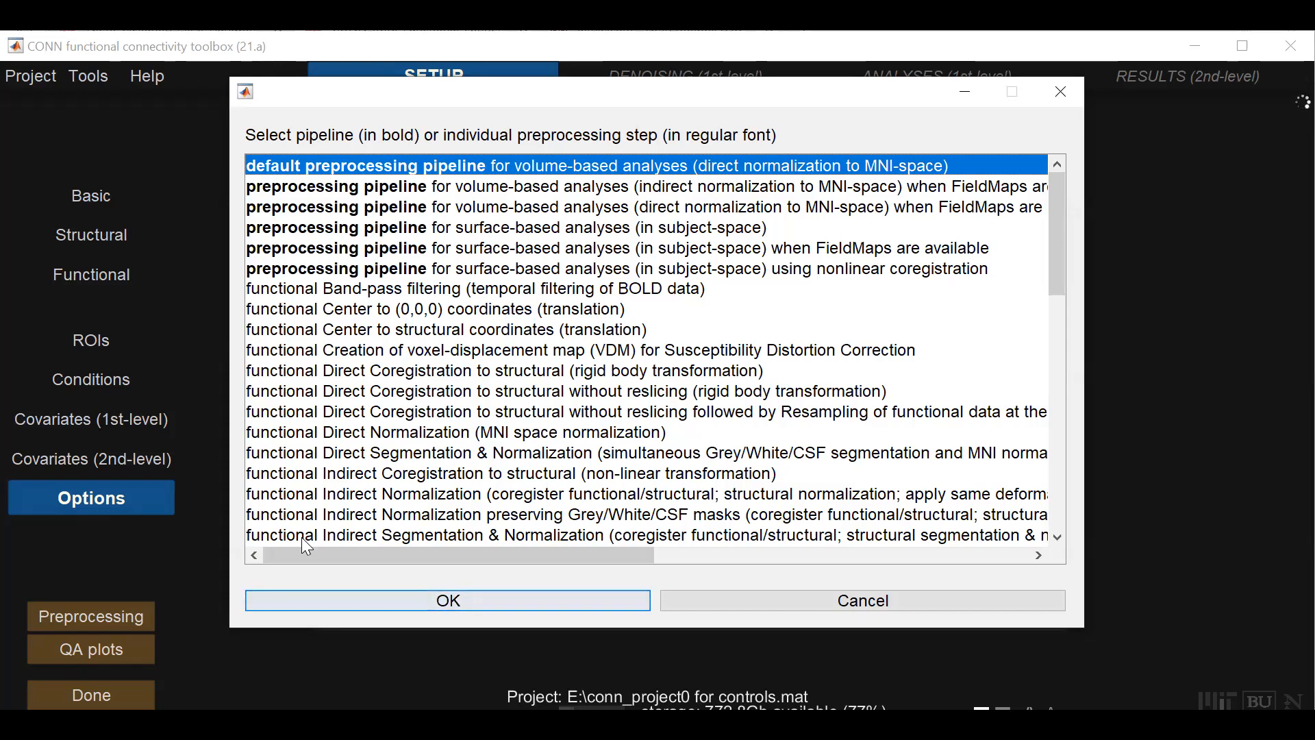
{"action": "scroll", "coordinate": [302, 538], "scroll_direction": "down", "scroll_amount": 6}
{"action": "scroll", "coordinate": [302, 539], "scroll_direction": "down", "scroll_amount": 6}
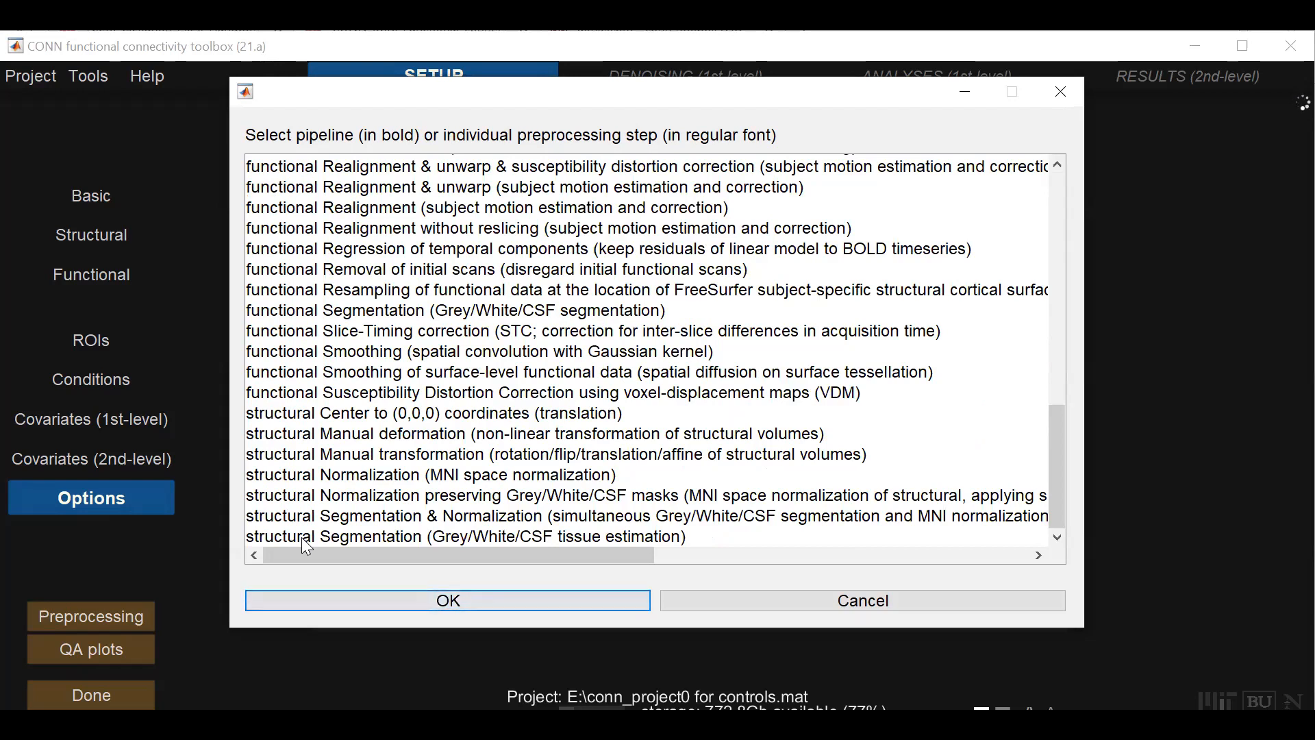
{"action": "scroll", "coordinate": [306, 545], "scroll_direction": "up", "scroll_amount": 13}
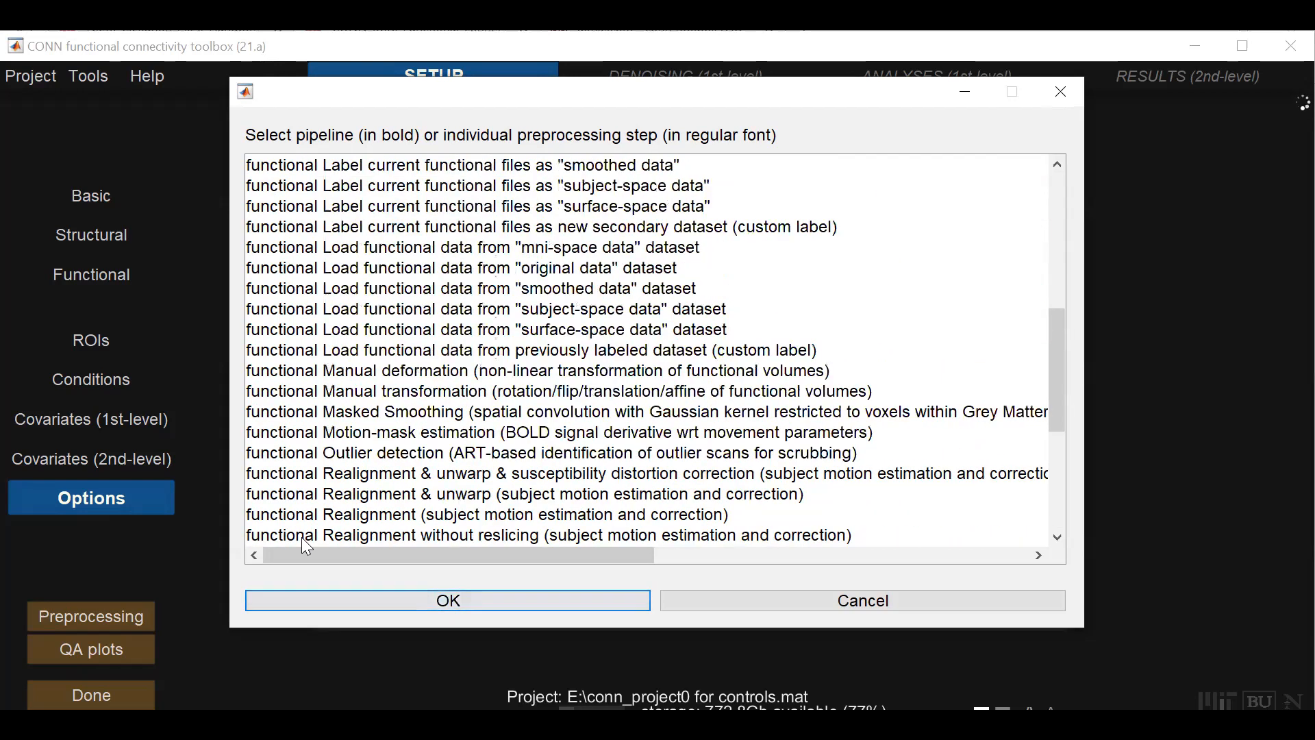
{"action": "scroll", "coordinate": [306, 543], "scroll_direction": "up", "scroll_amount": 1}
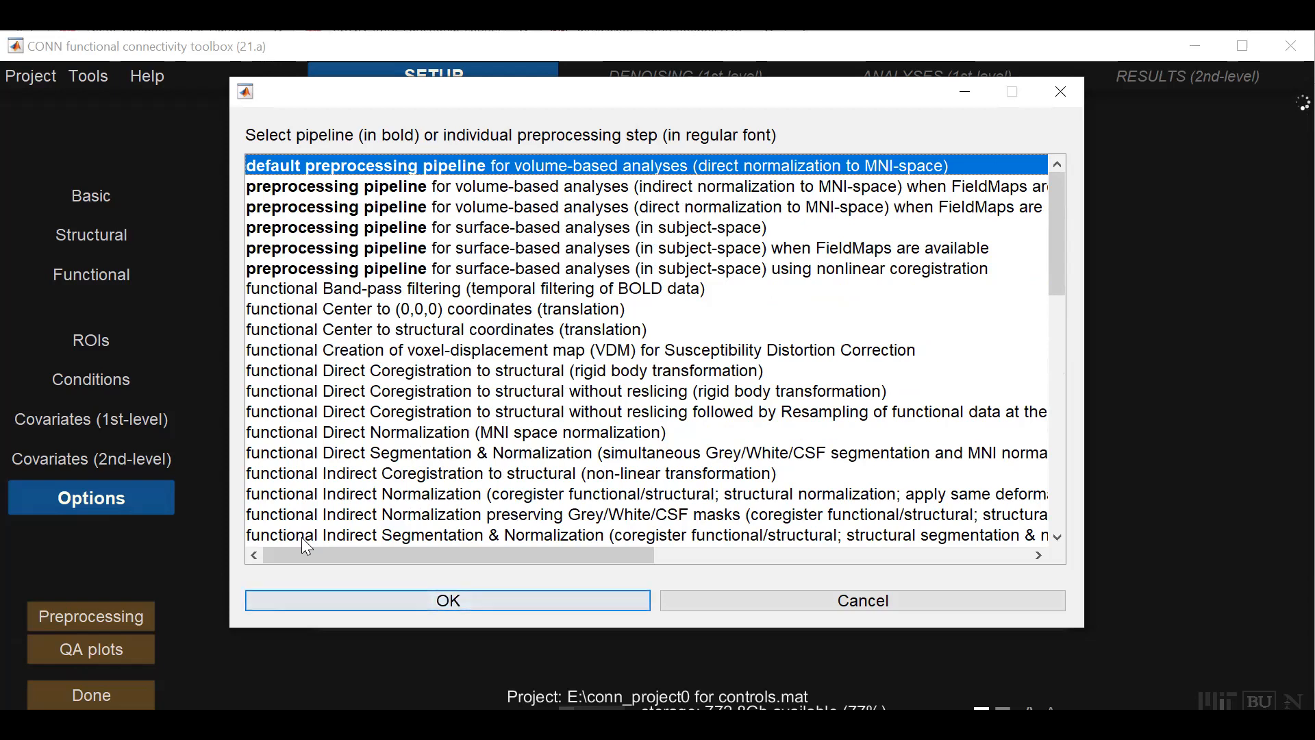
{"action": "left_click", "coordinate": [462, 600]}
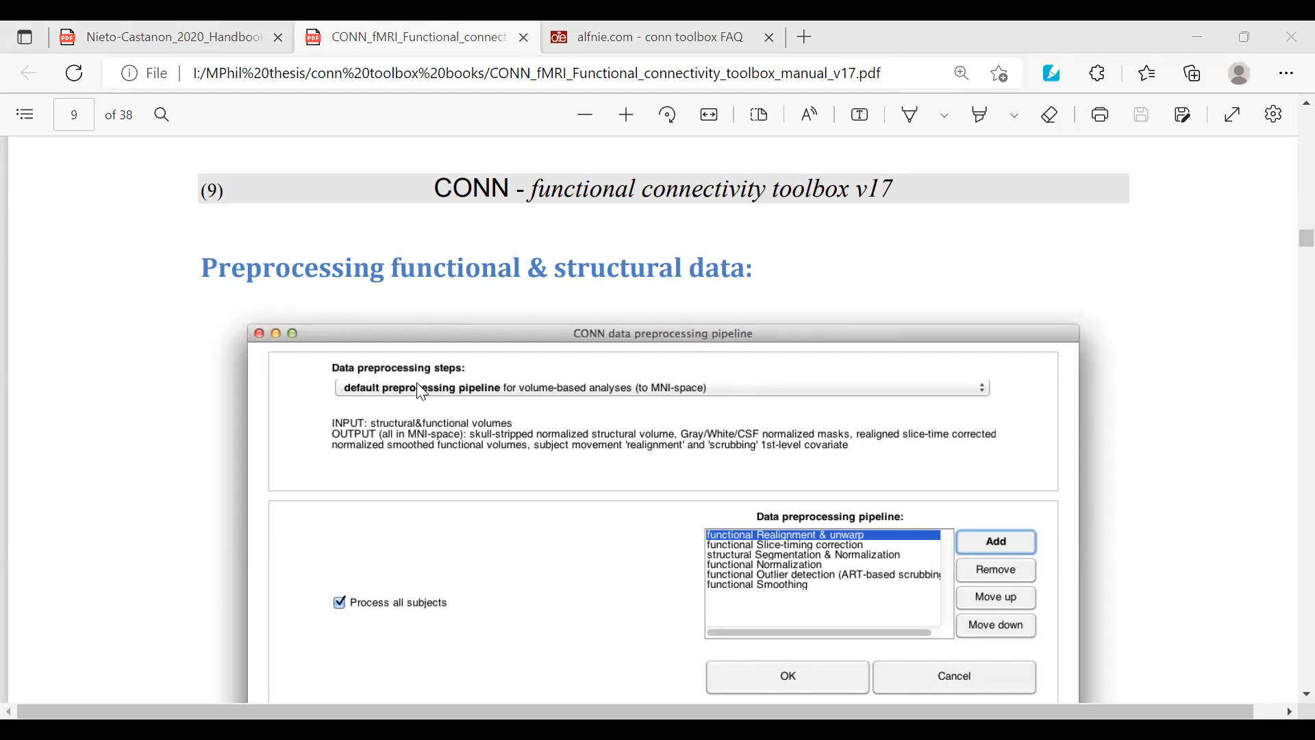
Read the CONN manual's section and notes on preprocessing functional and structural data in the browser
{"action": "scroll", "coordinate": [422, 392], "scroll_direction": "down", "scroll_amount": 2}
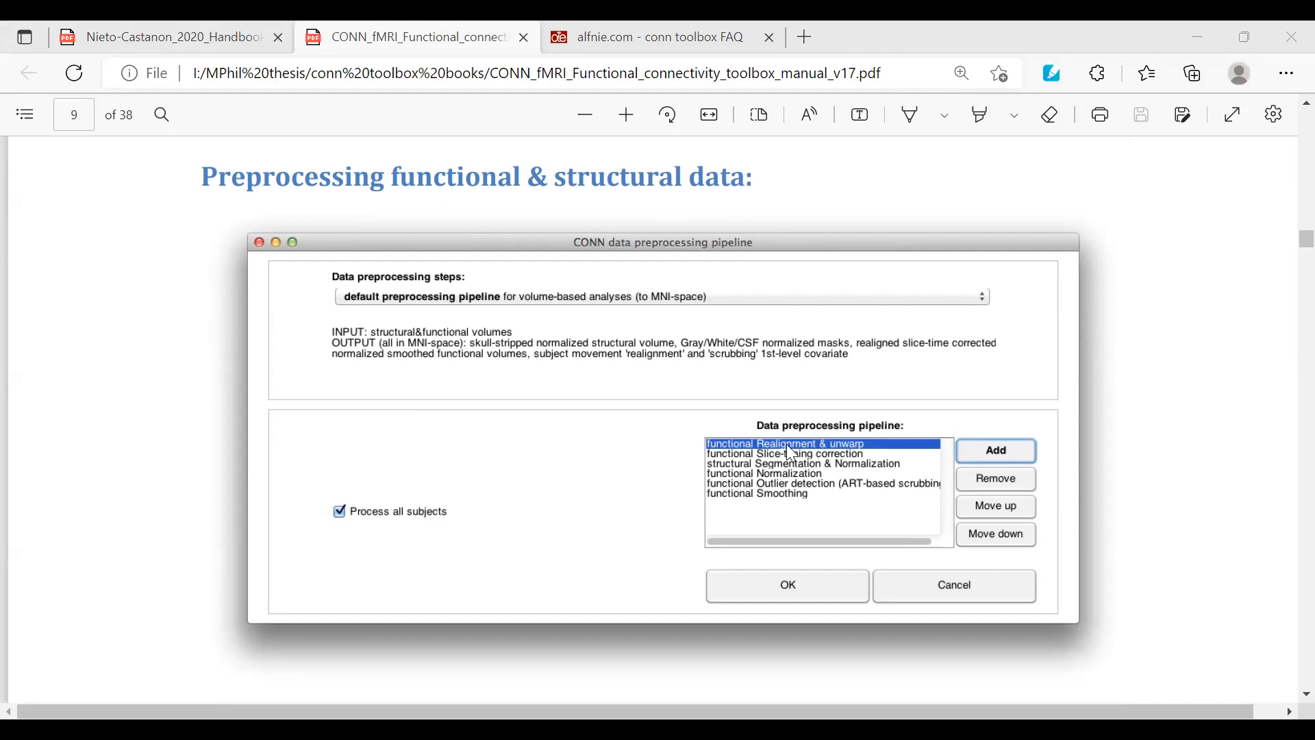
{"action": "scroll", "coordinate": [471, 445], "scroll_direction": "down", "scroll_amount": 1}
{"action": "scroll", "coordinate": [471, 445], "scroll_direction": "down", "scroll_amount": 6}
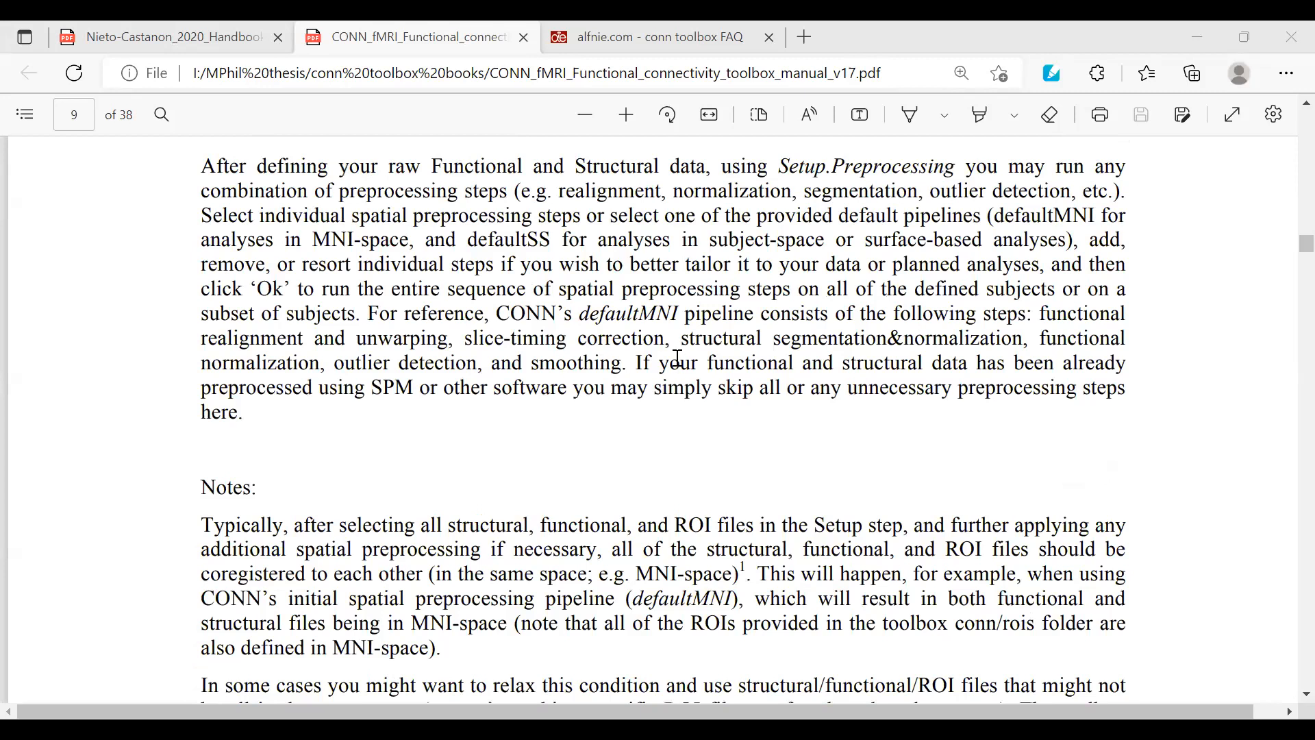
{"action": "scroll", "coordinate": [648, 404], "scroll_direction": "down", "scroll_amount": 3}
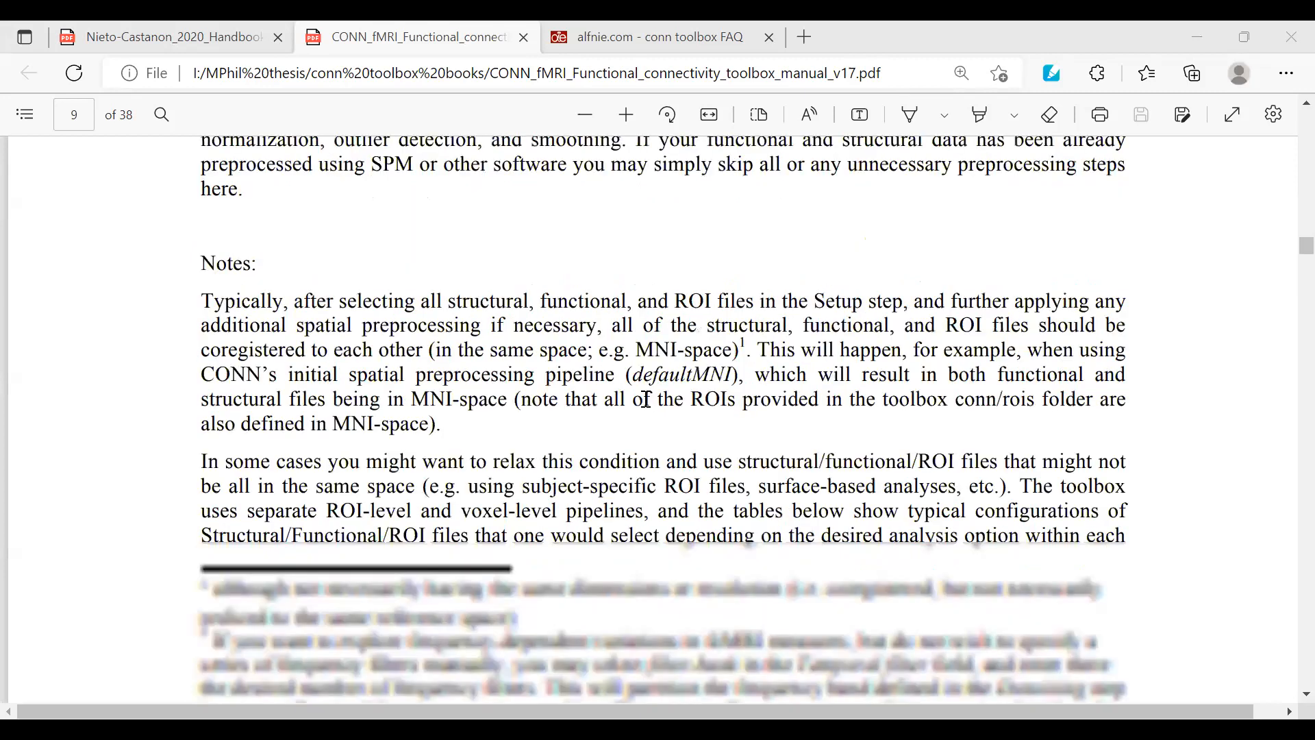
{"action": "scroll", "coordinate": [646, 399], "scroll_direction": "down", "scroll_amount": 1}
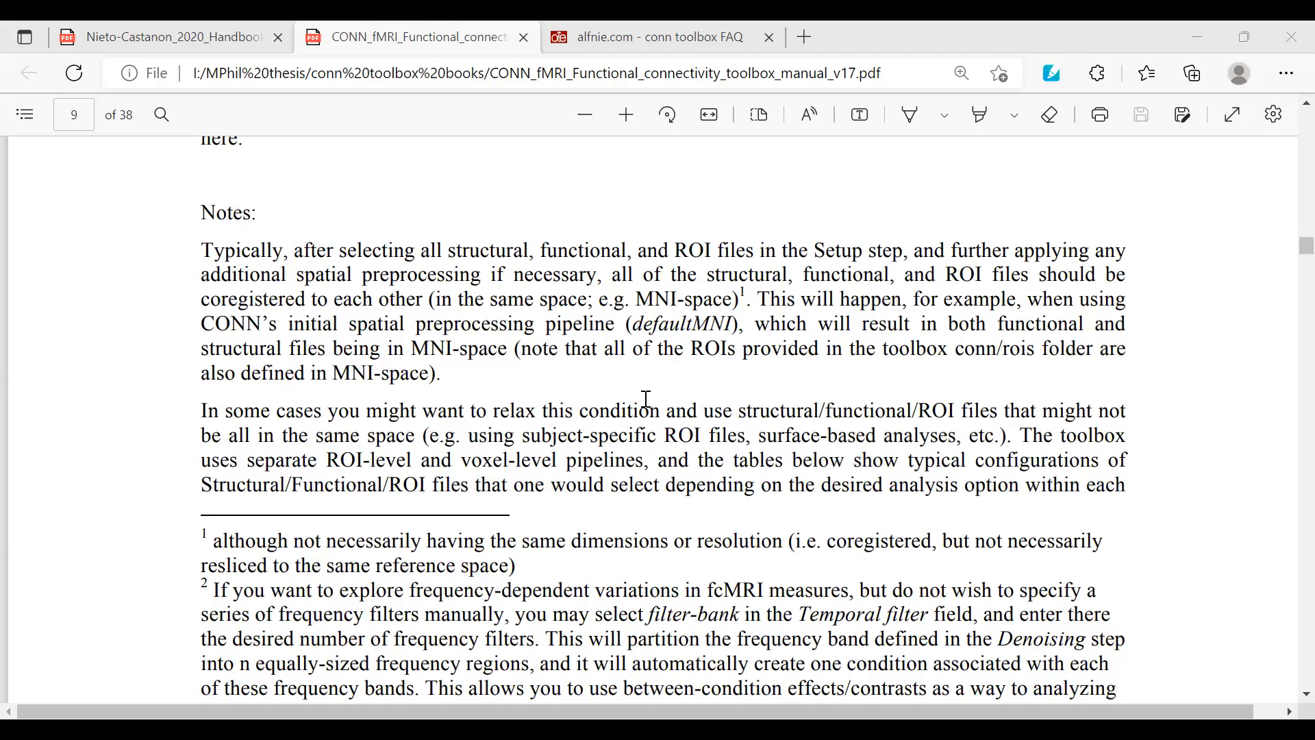
{"action": "scroll", "coordinate": [633, 318], "scroll_direction": "up", "scroll_amount": 5}
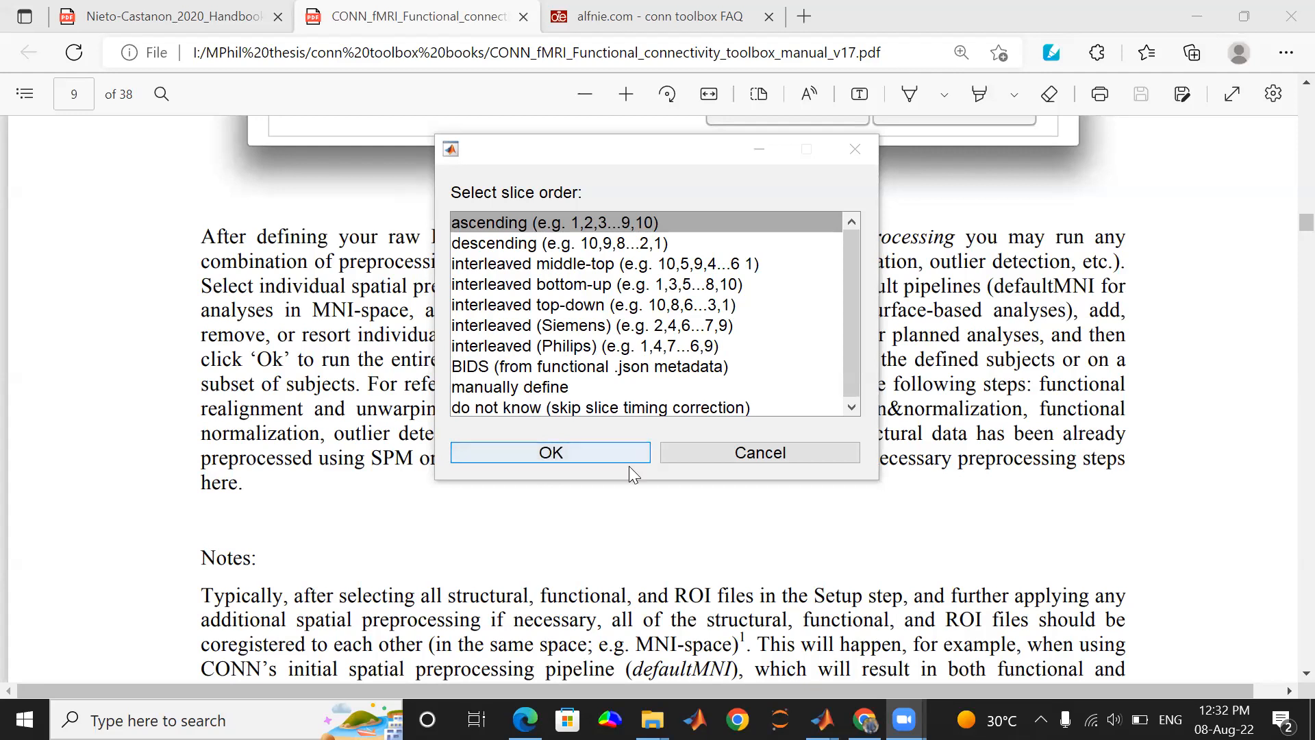
Accept ascending as the slice order for slice-timing correction
{"action": "left_click", "coordinate": [593, 456]}
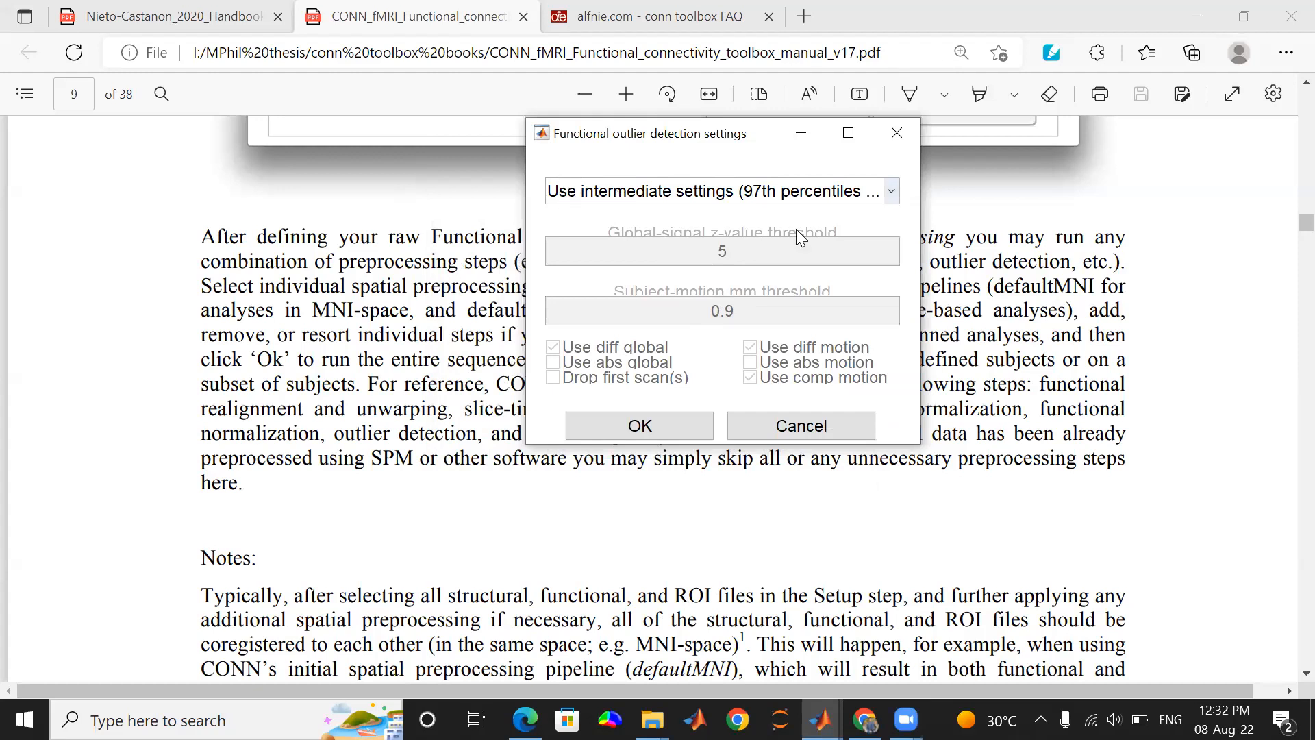
Try the liberal, intermediate and conservative presets for functional outlier detection to compare their thresholds
{"action": "left_click", "coordinate": [892, 190]}
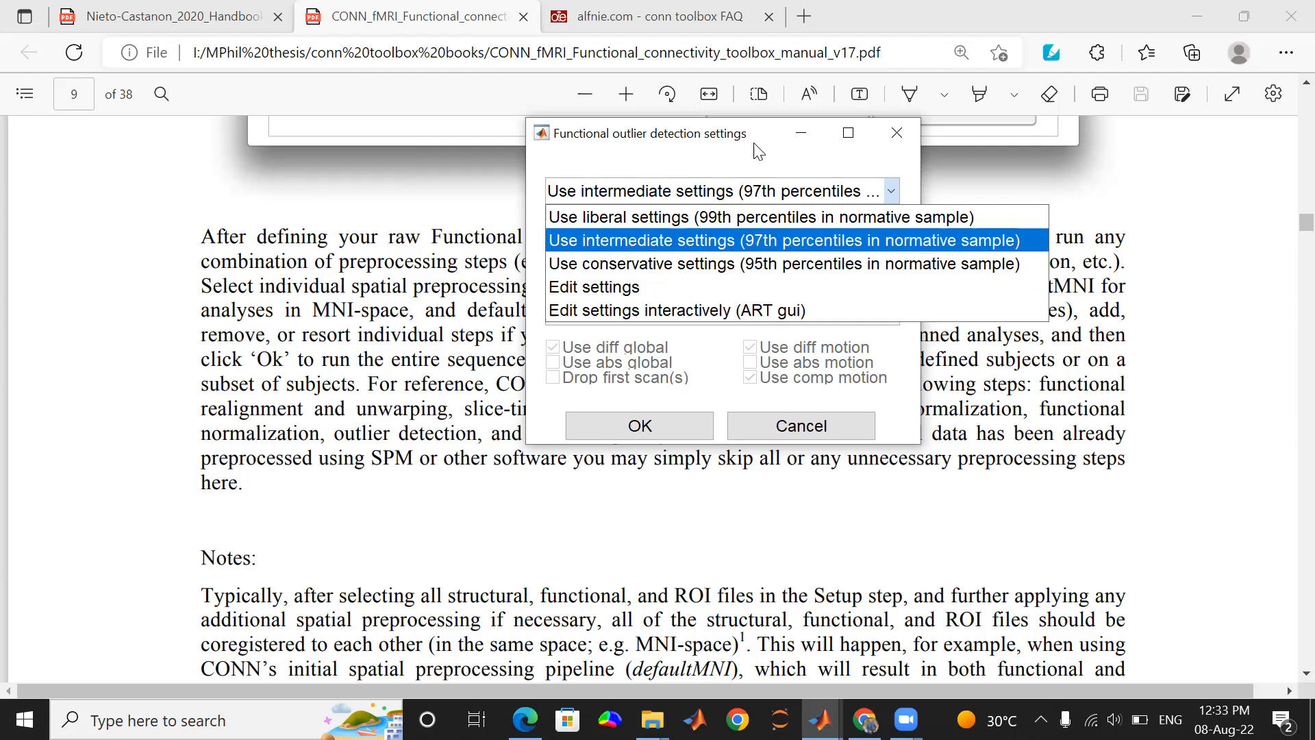
{"action": "left_click", "coordinate": [763, 214]}
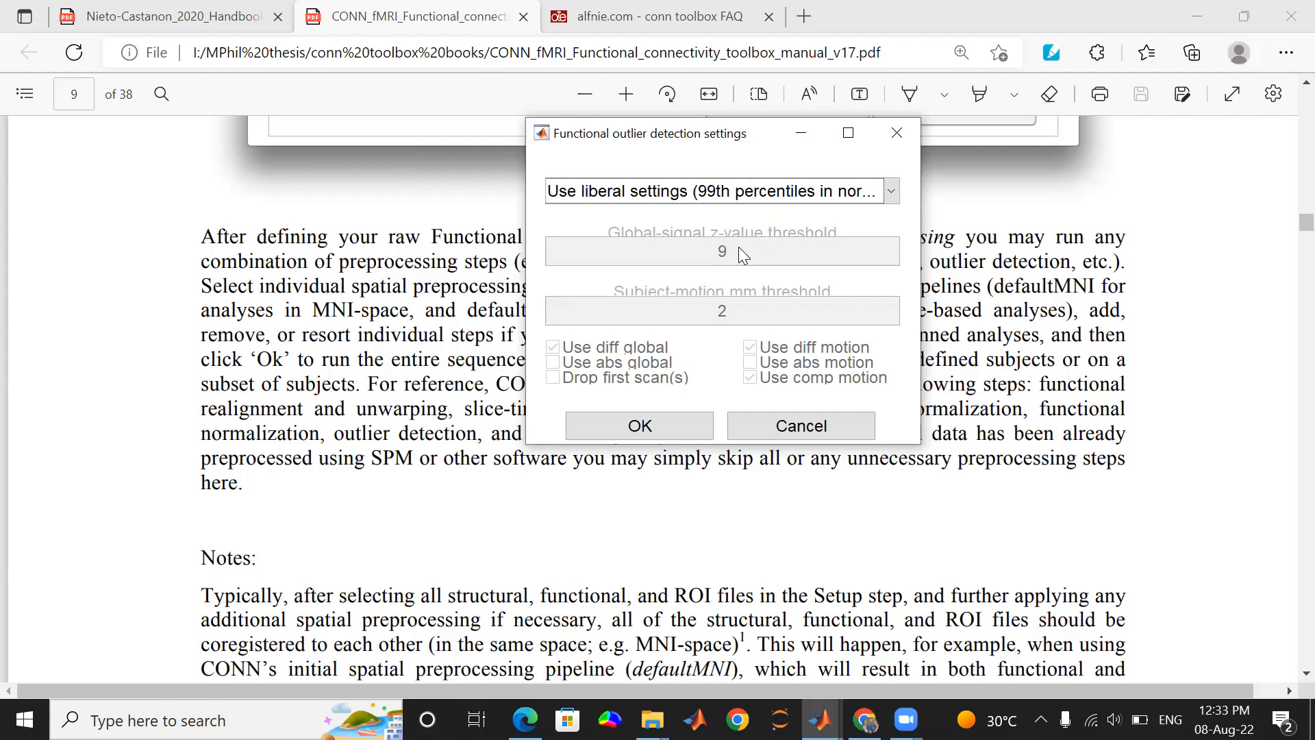
{"action": "left_click", "coordinate": [883, 194]}
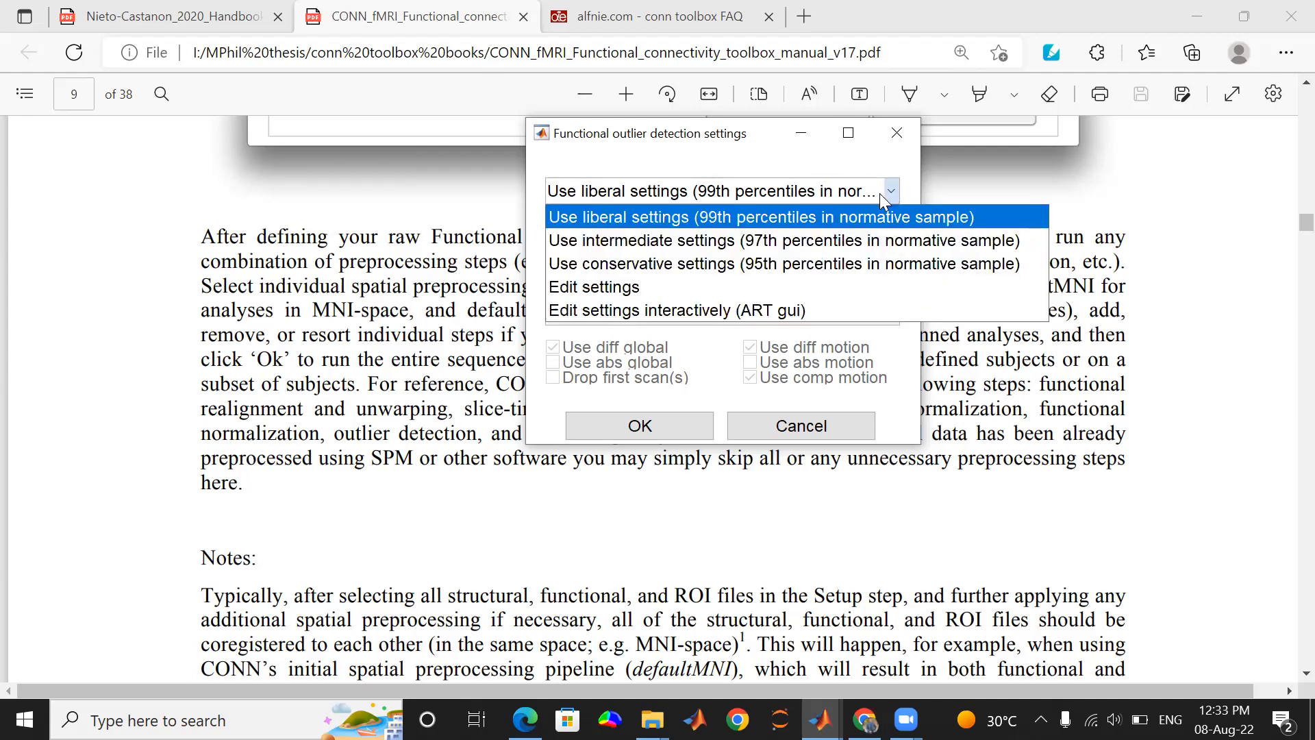
{"action": "left_click", "coordinate": [826, 239]}
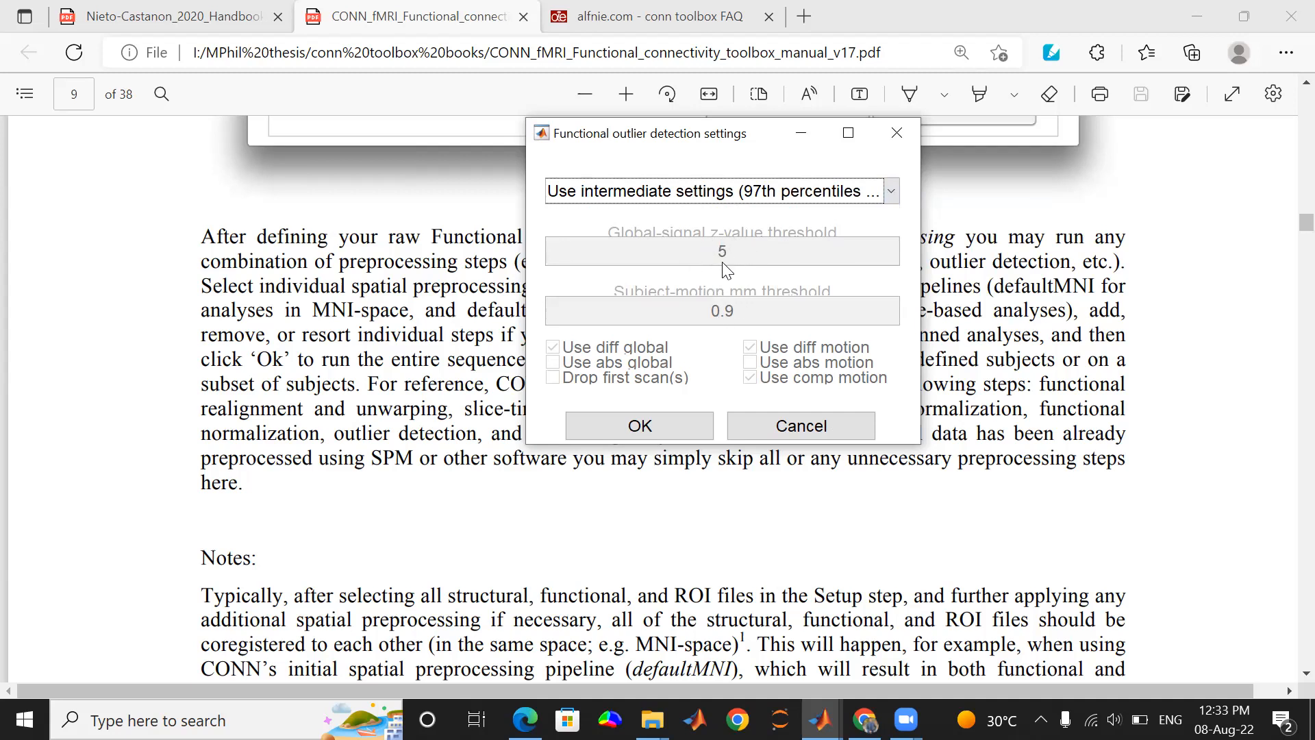
{"action": "left_click", "coordinate": [891, 192]}
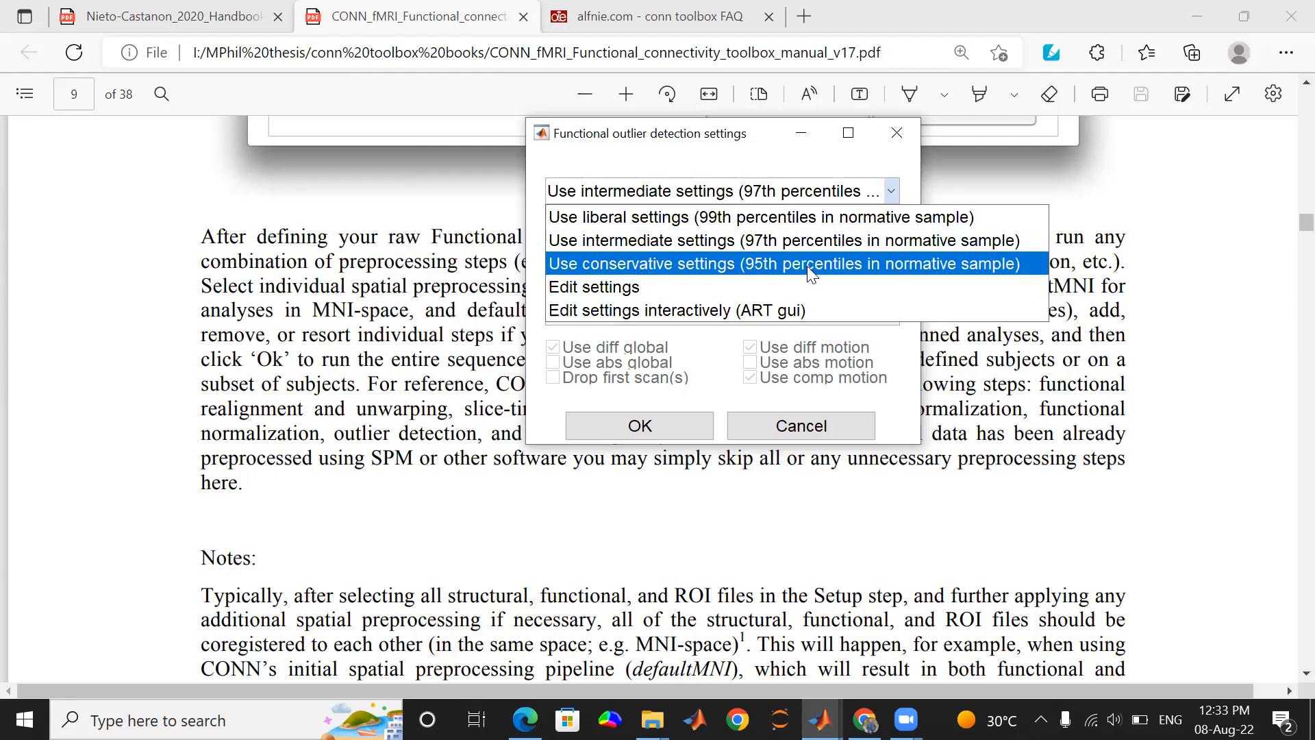
{"action": "left_click", "coordinate": [810, 269]}
Set functional outlier detection to the liberal settings (99th percentiles in normative sample) and accept them
{"action": "left_click", "coordinate": [891, 192]}
{"action": "left_click", "coordinate": [864, 217]}
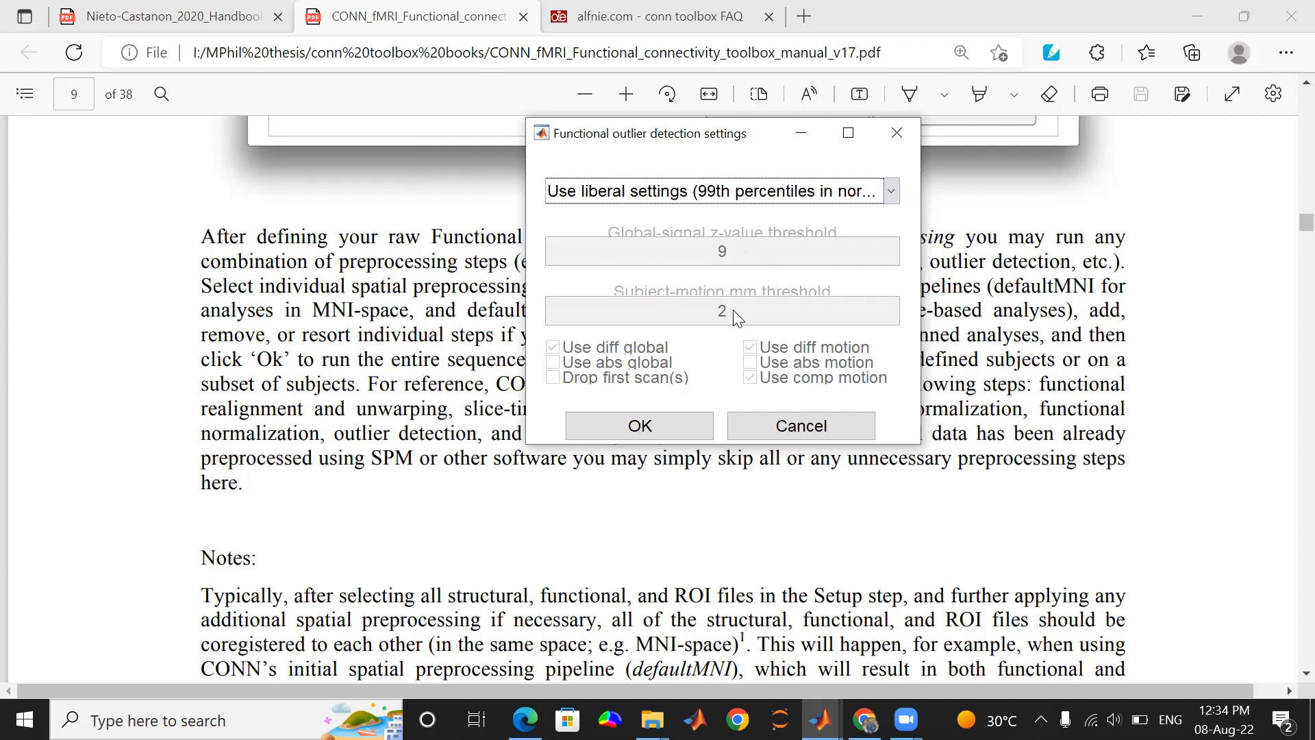
{"action": "left_click", "coordinate": [663, 420]}
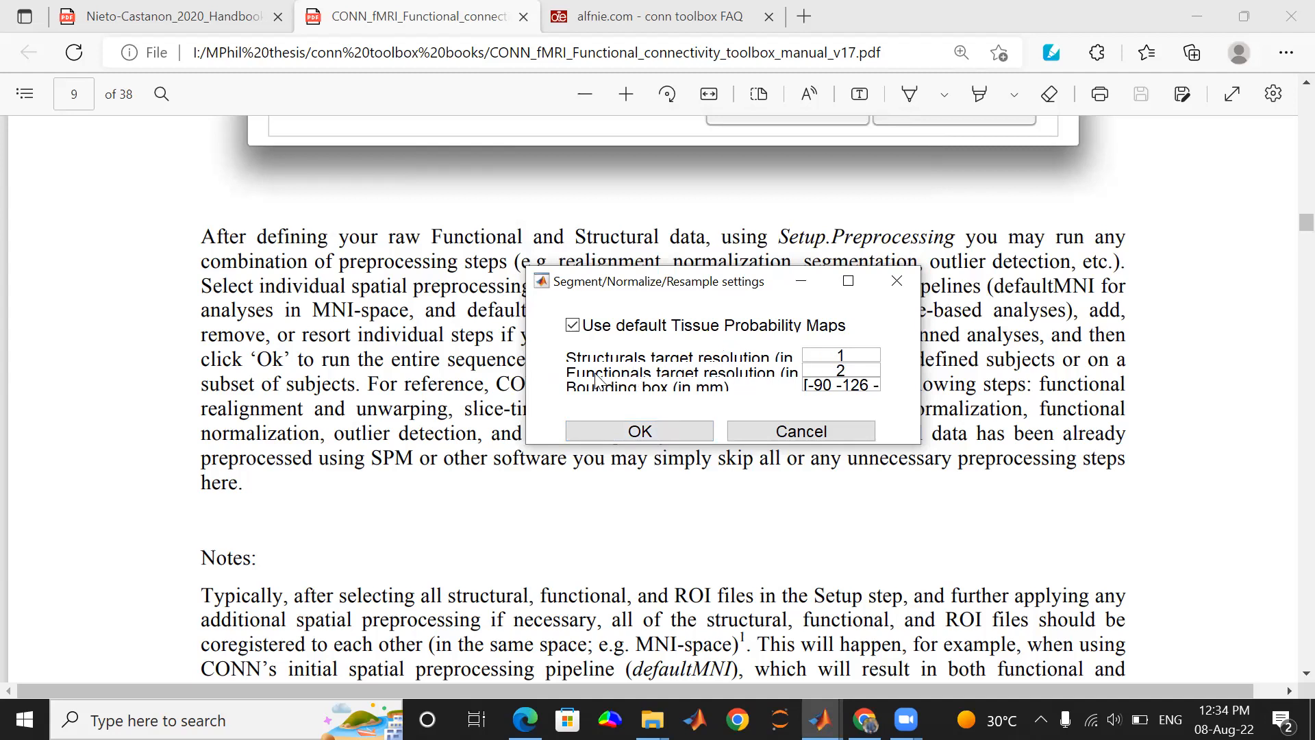
Accept the default segmentation and resampling settings, with 1 mm structural and 2 mm functional resolution, and confirm the smoothing kernel FWHM
{"action": "left_click", "coordinate": [632, 433]}
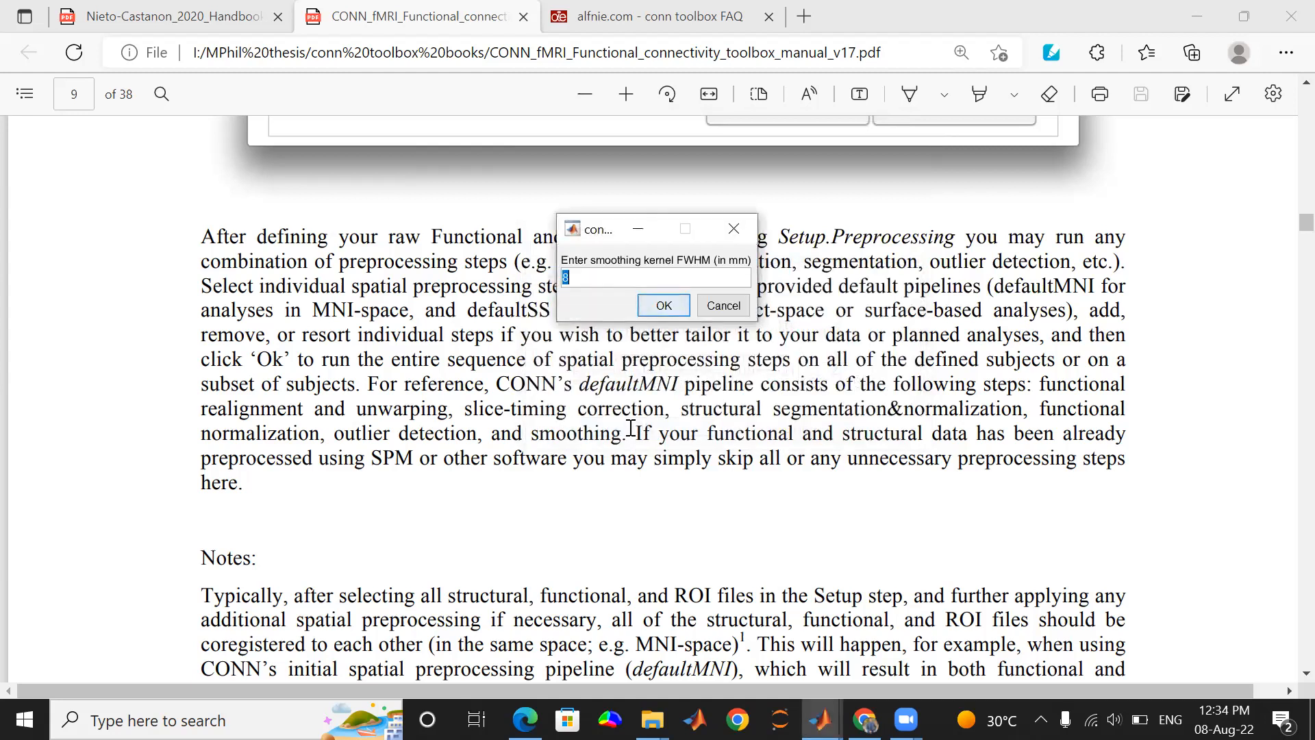
{"action": "left_click", "coordinate": [602, 278]}
{"action": "left_click", "coordinate": [651, 302]}
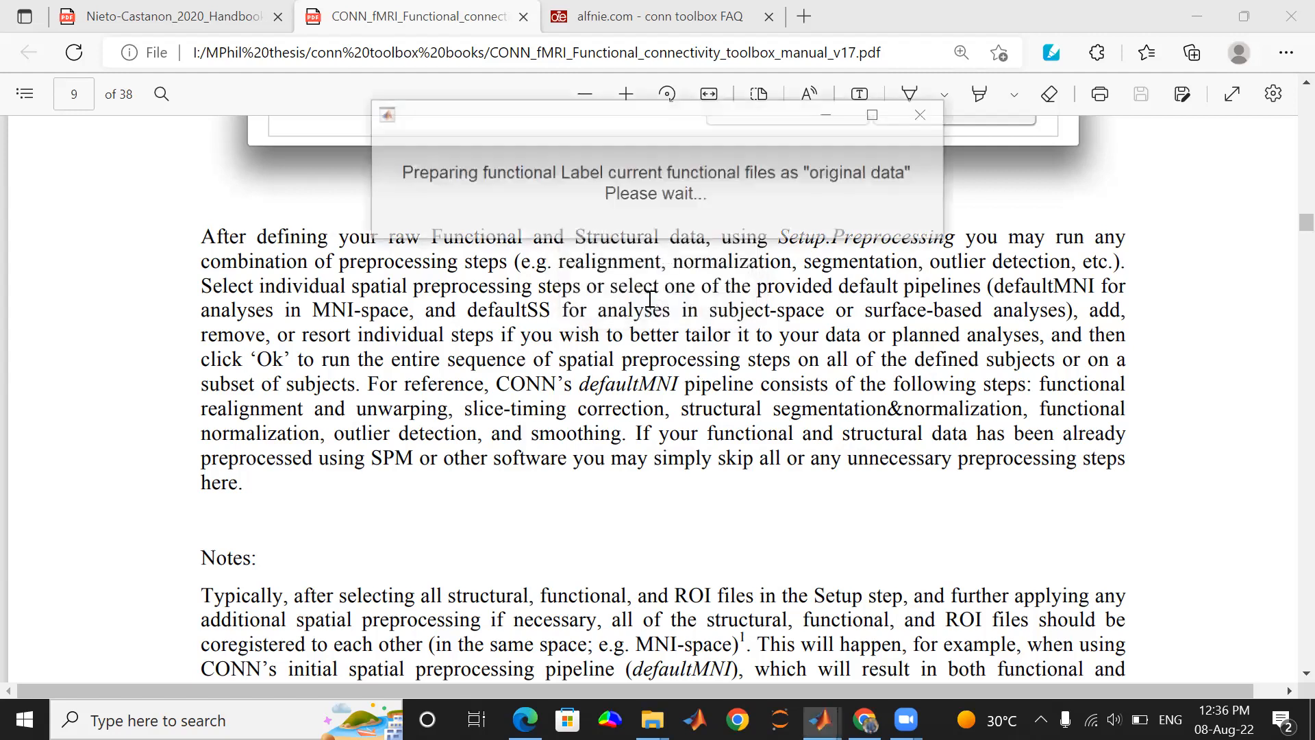